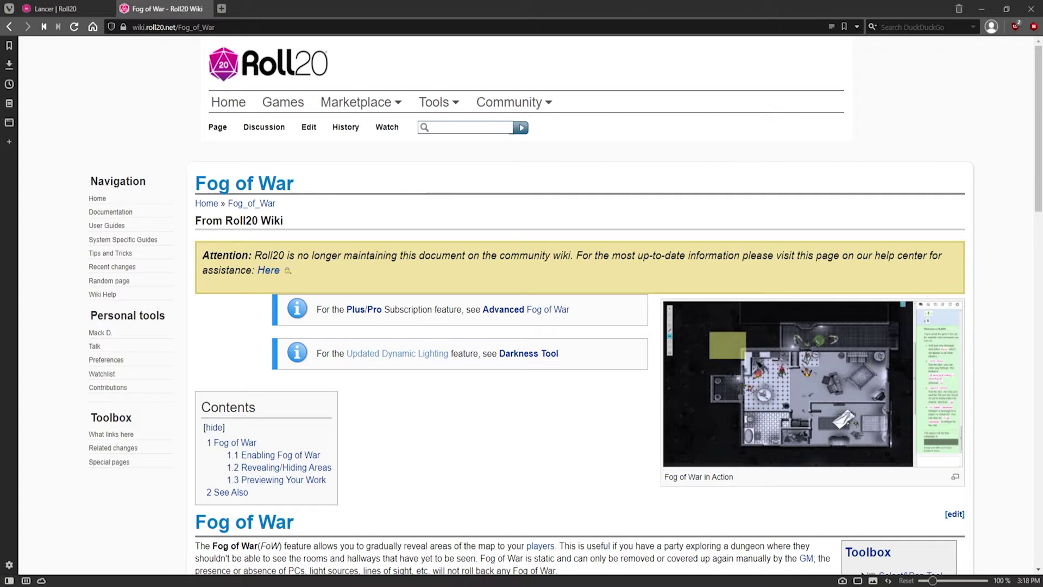
Step: Reveal a rectangular stretch of the upper corridor around the two tokens with the Reveal Areas fog tool
scroll(864, 238, "down", 6)
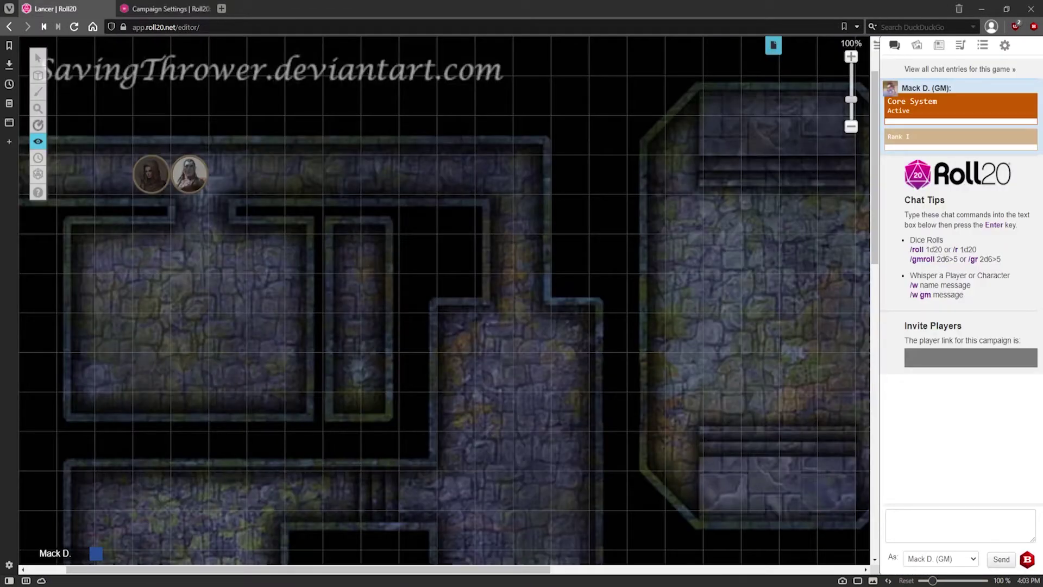
mouse_move(38, 141)
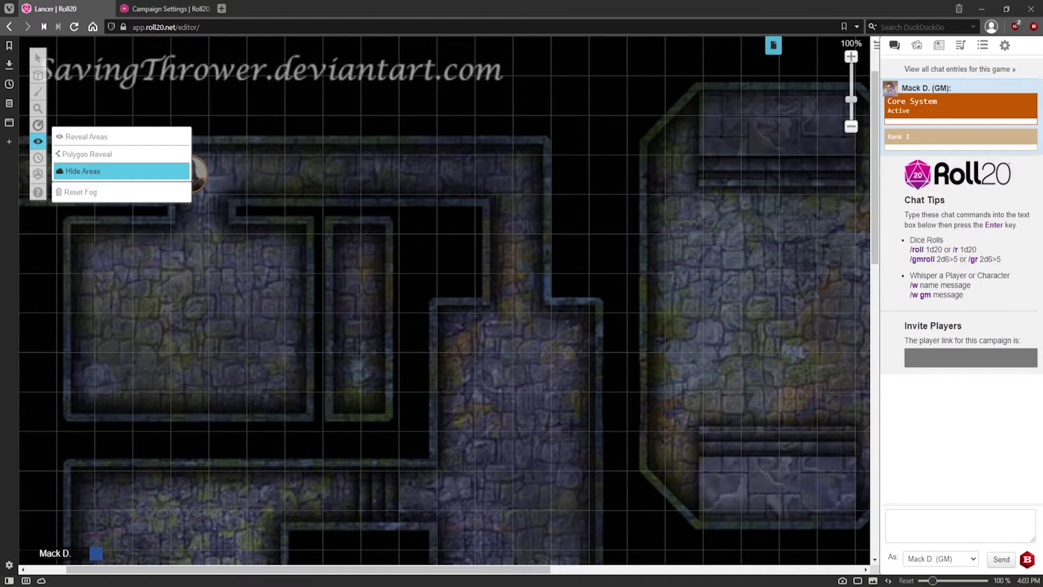
left_click(109, 170)
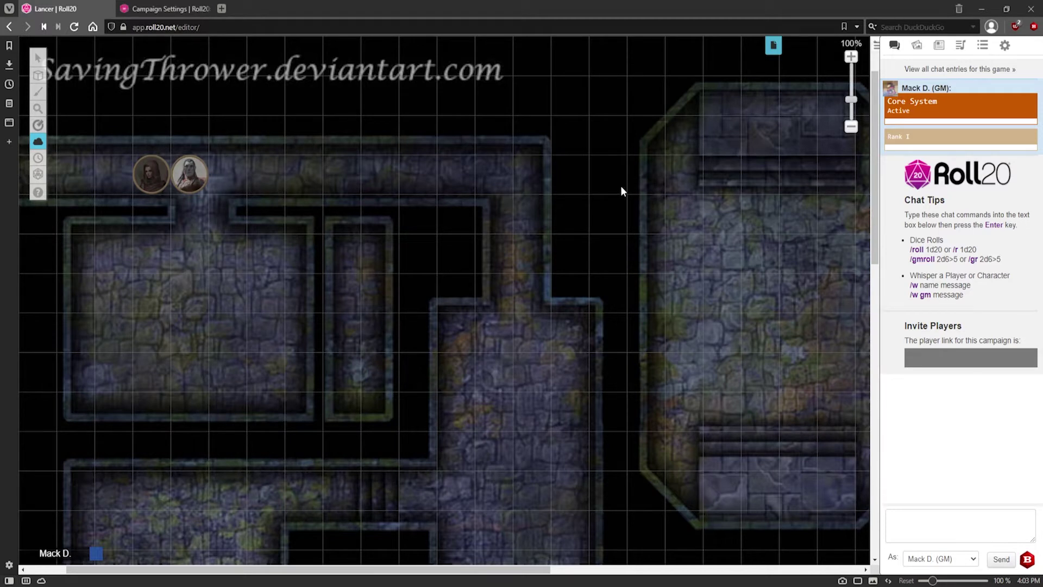
mouse_move(37, 141)
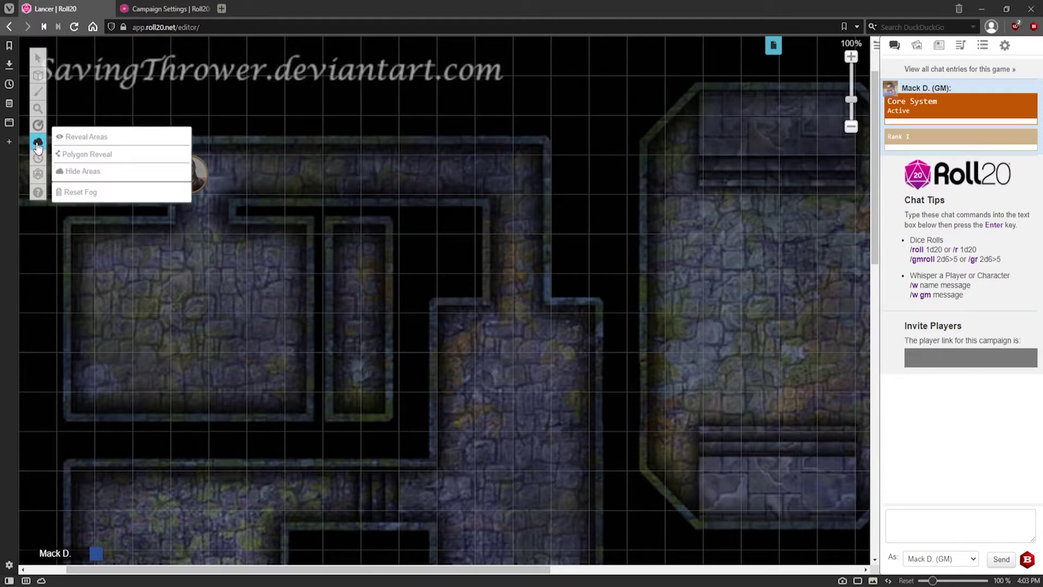
left_click(82, 155)
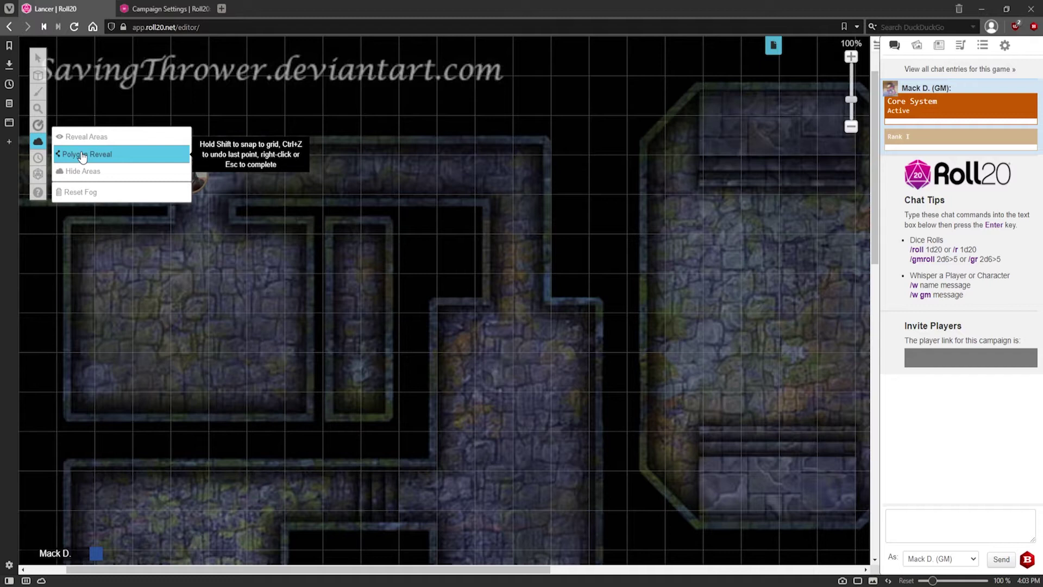
left_click(90, 139)
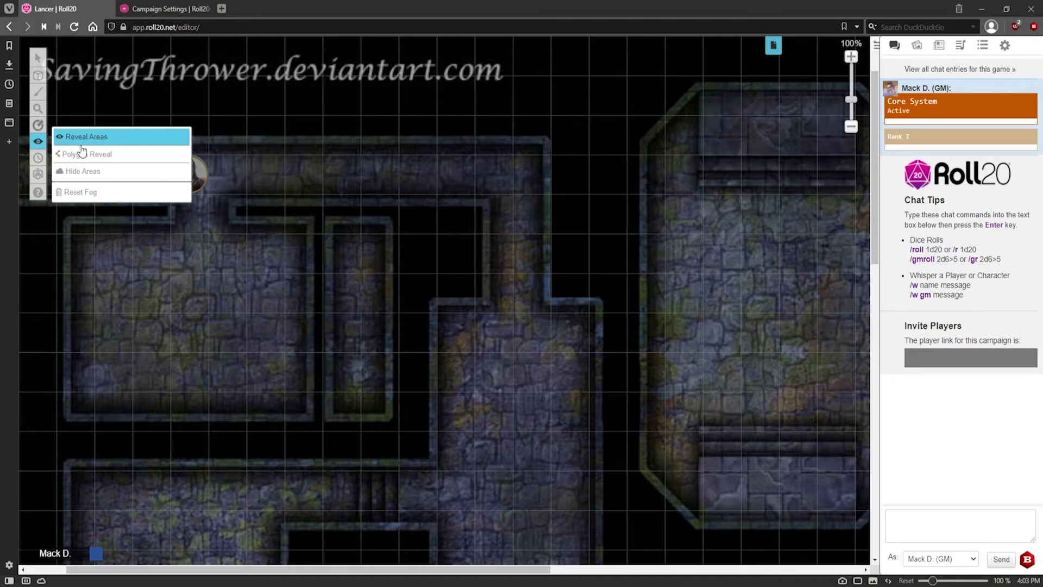
left_click_drag(60, 136, 389, 198)
Step: Reveal the square room directly below the two tokens by outlining its four walls with the Polygon Reveal tool
mouse_move(38, 143)
left_click(80, 160)
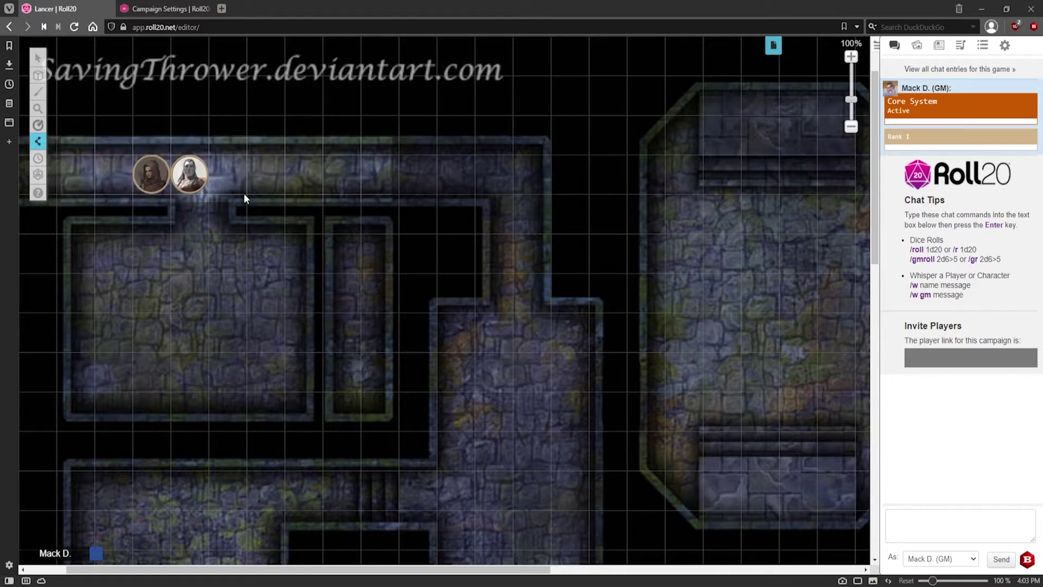
left_click(172, 219)
left_click(65, 221)
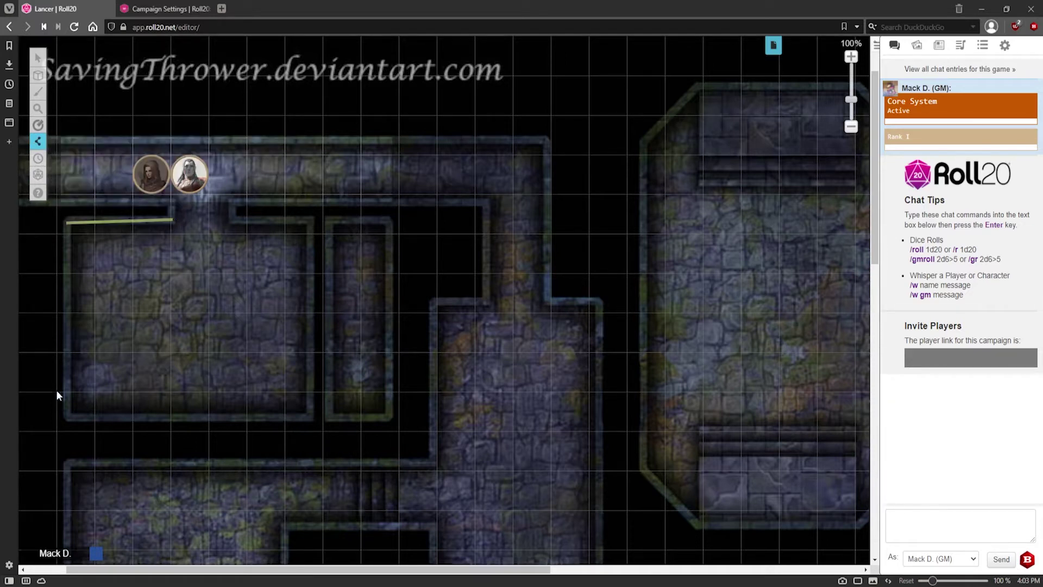
double_click(65, 414)
left_click(308, 415)
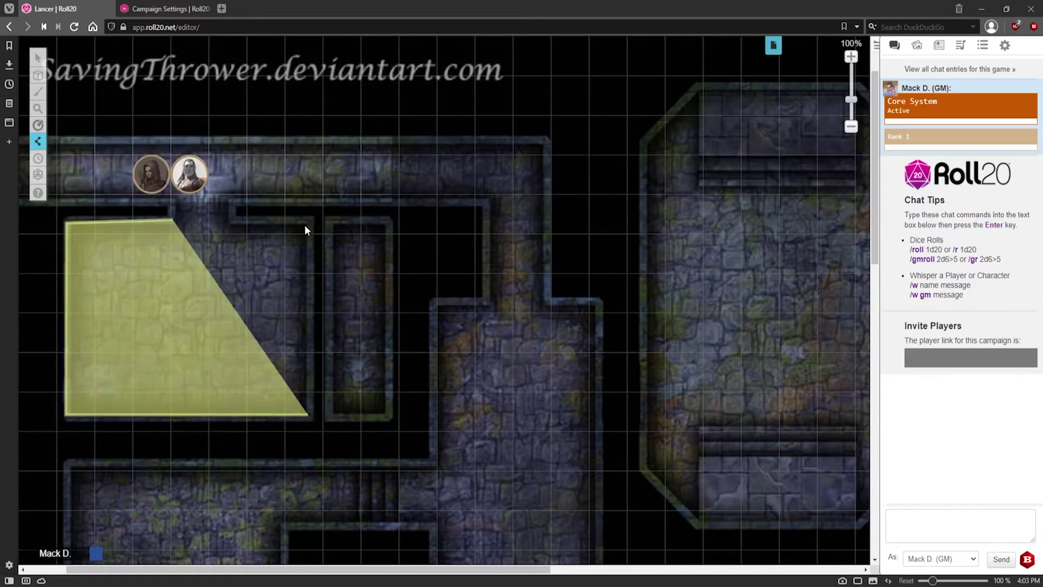
left_click(311, 220)
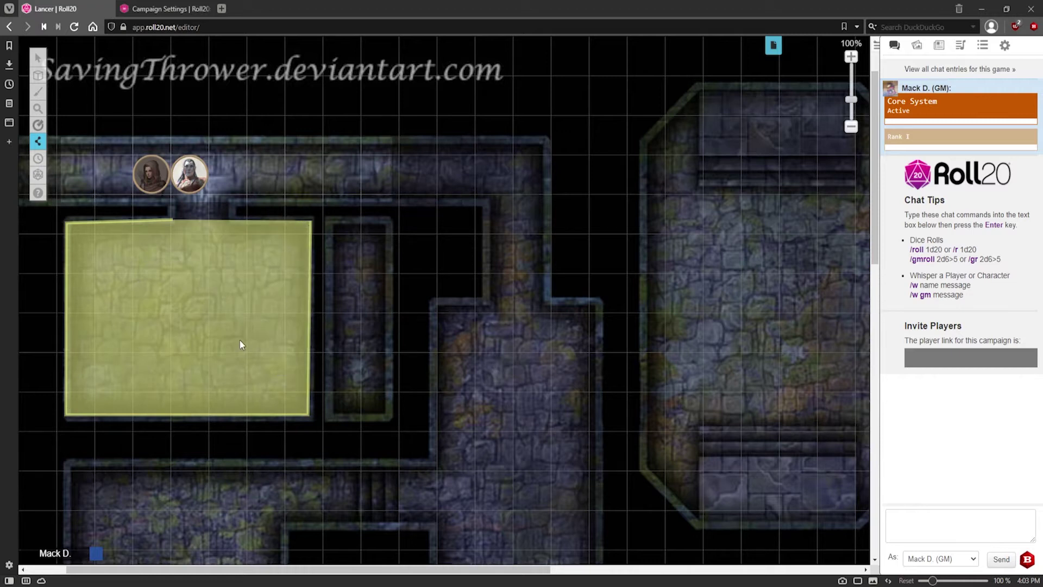
double_click(233, 289)
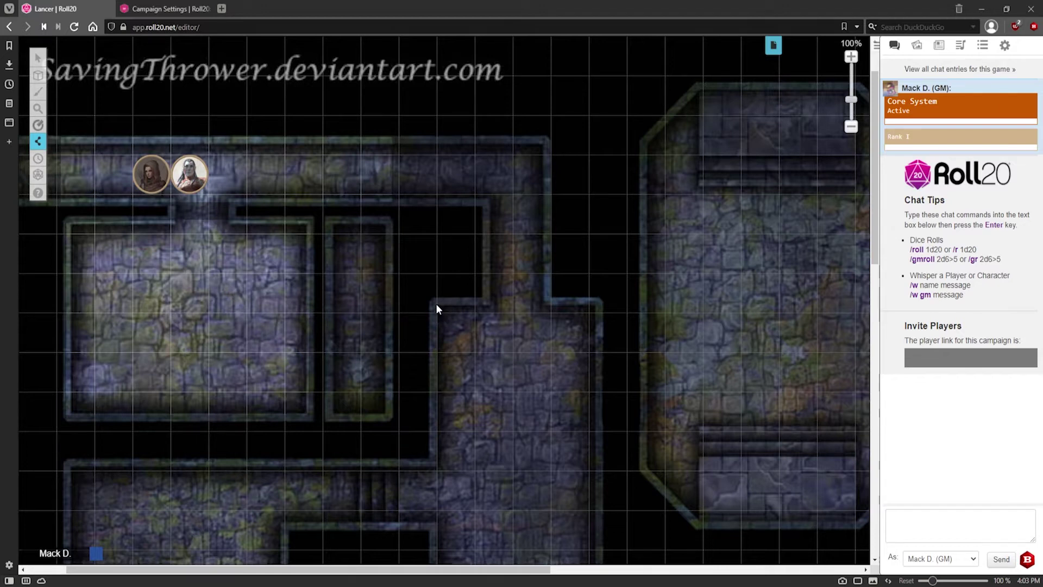
Step: Polygon-reveal a strip along the west wall of the large central room and a triangle at the corridor's east corner
left_click(485, 300)
left_click(479, 429)
left_click(435, 411)
double_click(436, 303)
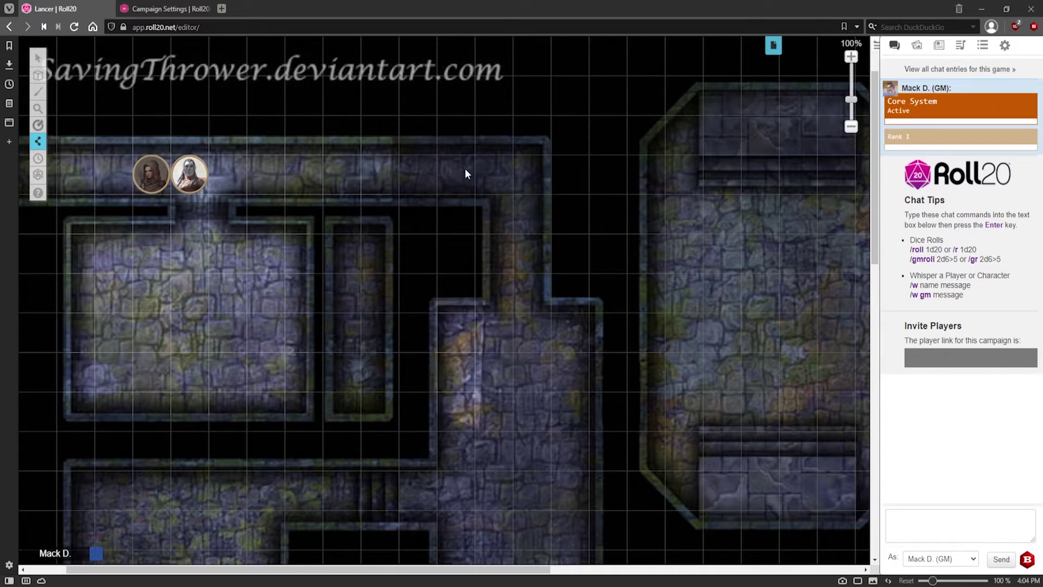
left_click(474, 205)
left_click(543, 209)
double_click(544, 140)
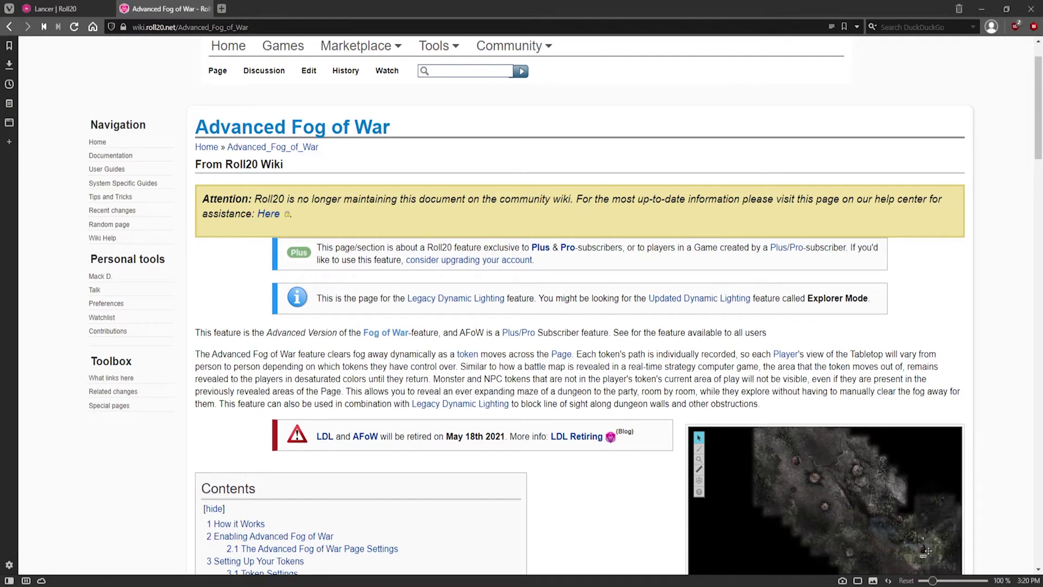
Step: Review the Roll20 wiki pages on Advanced Fog of War and Dynamic Lighting, including the legacy and updated systems
key("alt+Left")
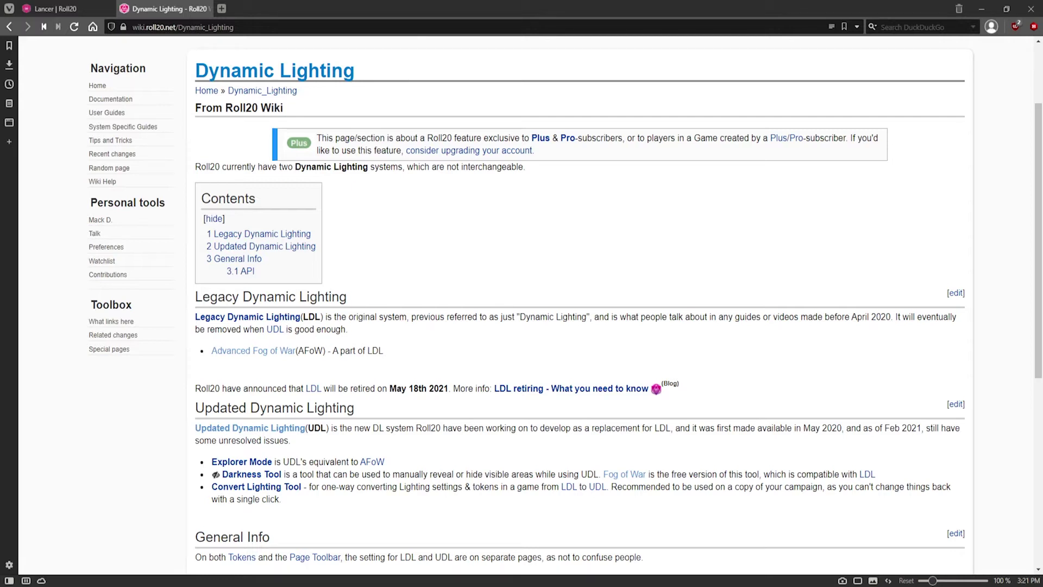
scroll(250, 315, "down", 2)
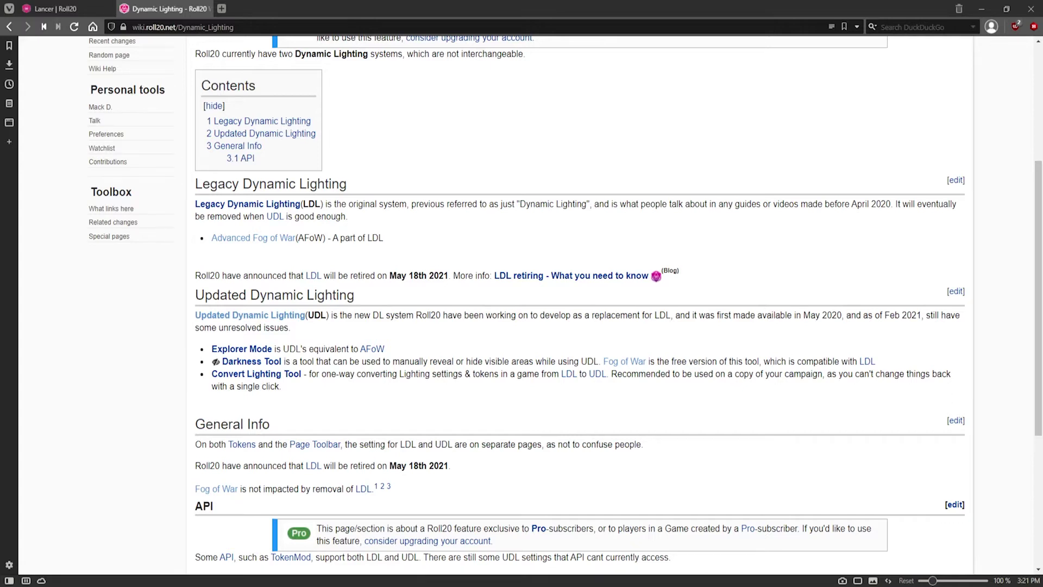
scroll(579, 304, "up", 4)
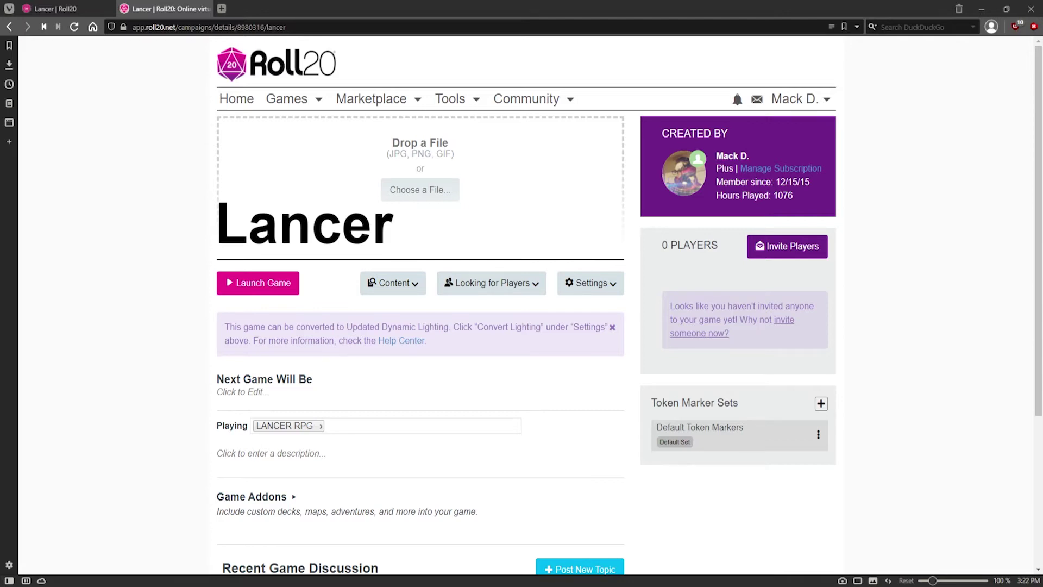
Step: Turn on Dynamic Lighting in the Game Default Settings of the Lancer game
left_click(591, 283)
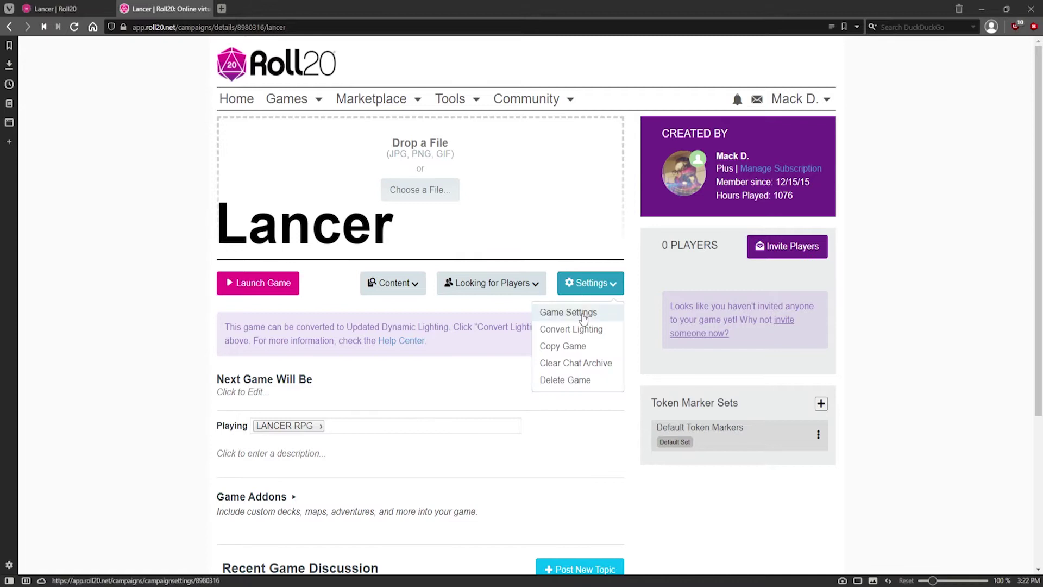
left_click(582, 314)
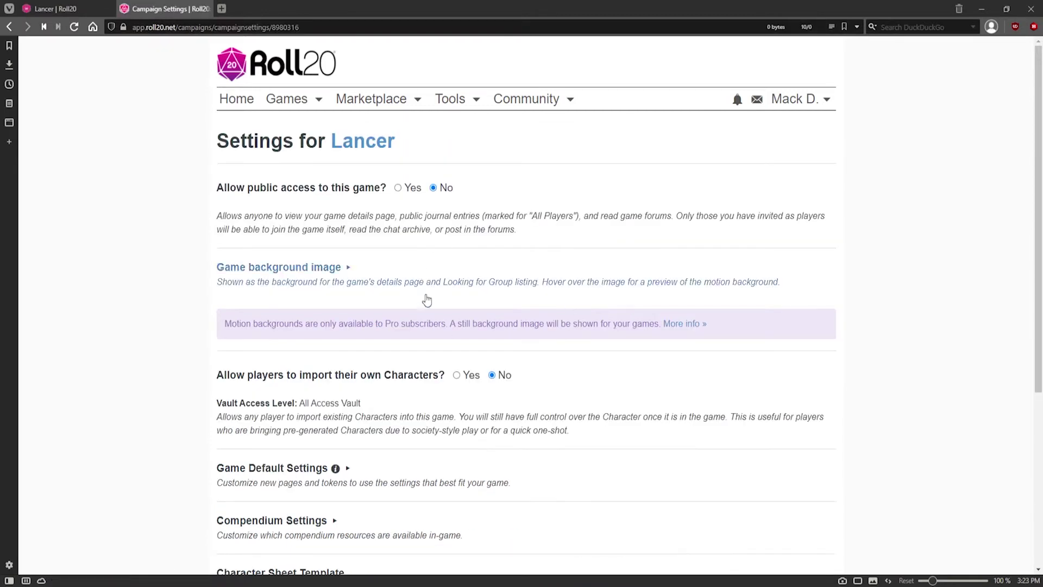
scroll(427, 304, "down", 3)
left_click(527, 304)
scroll(527, 304, "down", 4)
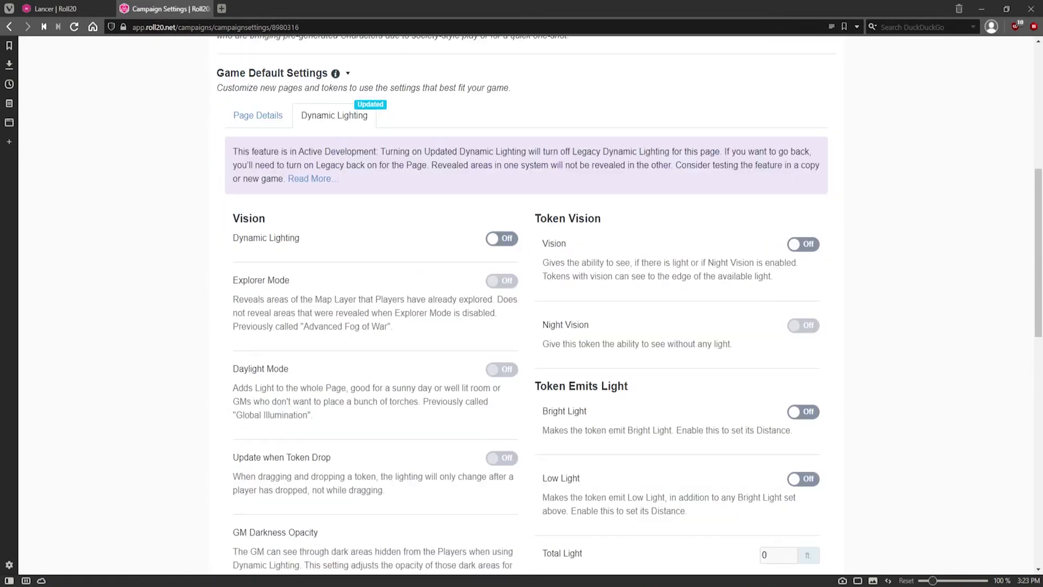
left_click(303, 76)
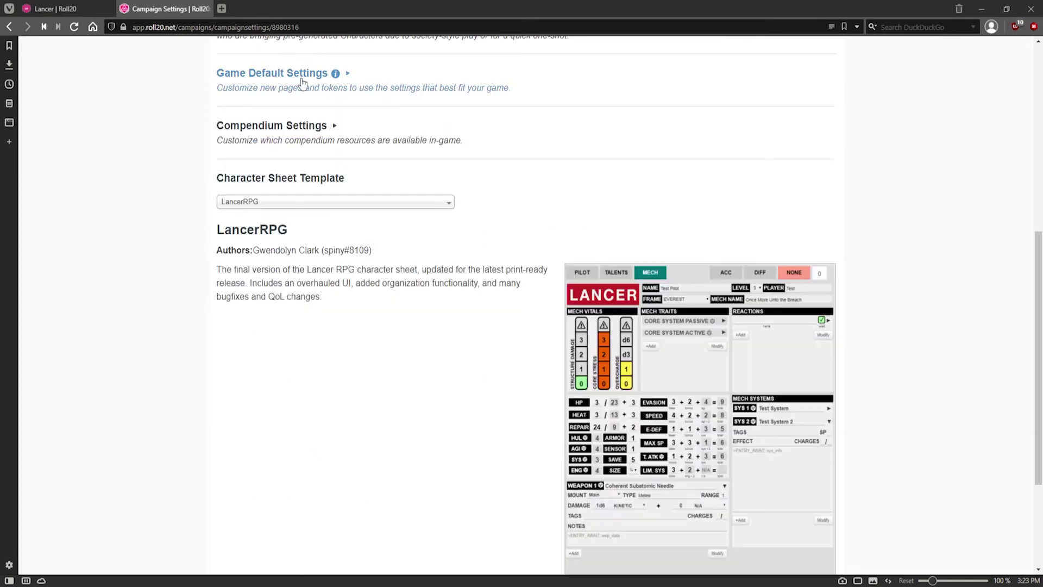
left_click(303, 82)
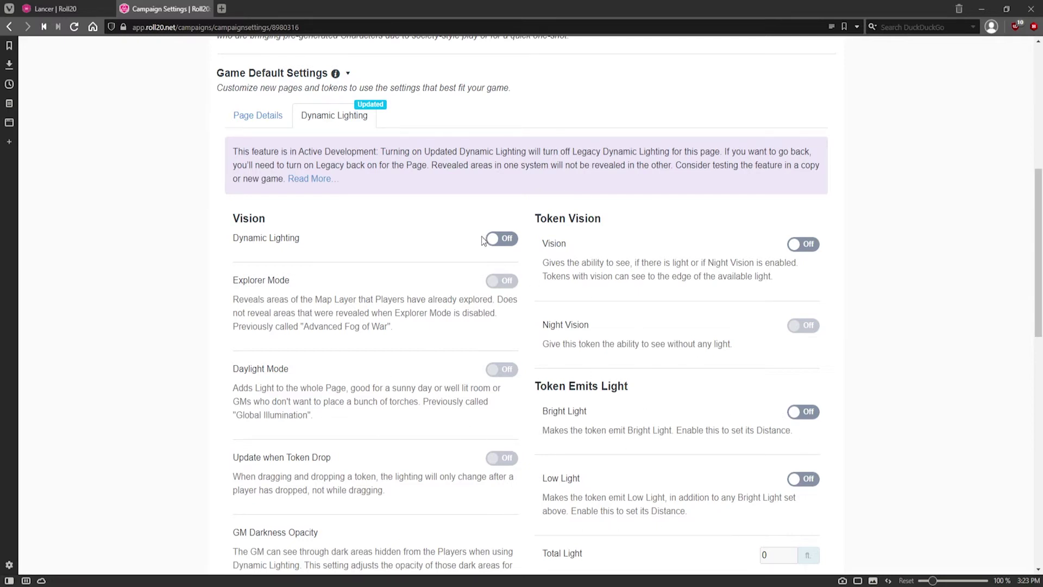
left_click(511, 243)
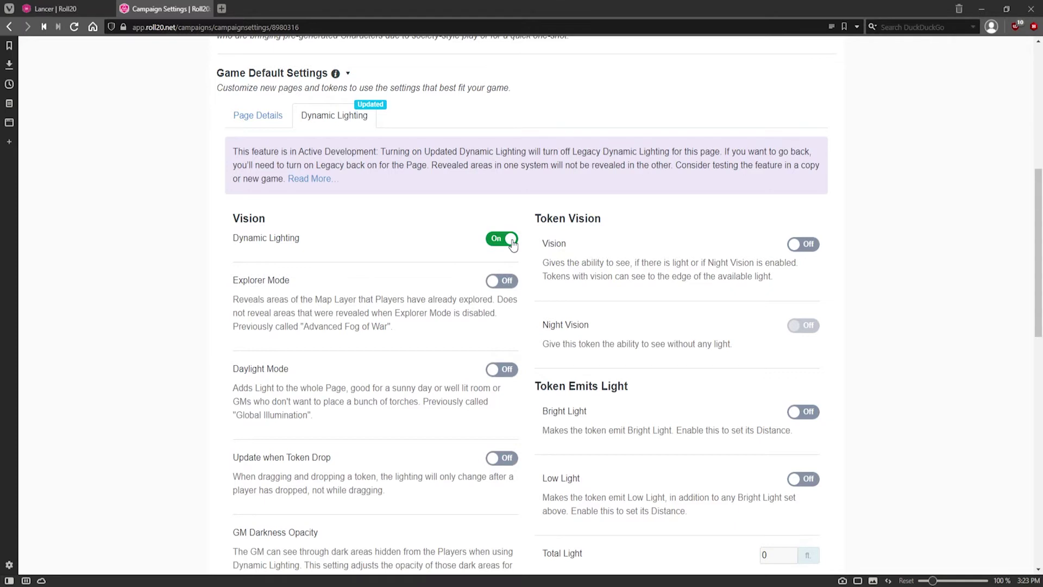
scroll(516, 234, "down", 1)
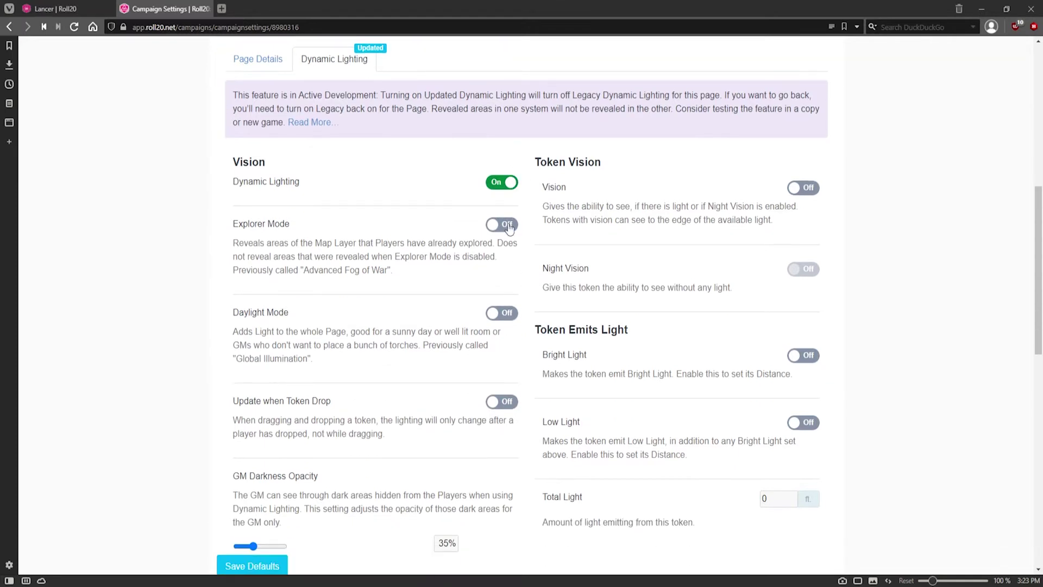
scroll(505, 233, "up", 1)
scroll(486, 276, "down", 1)
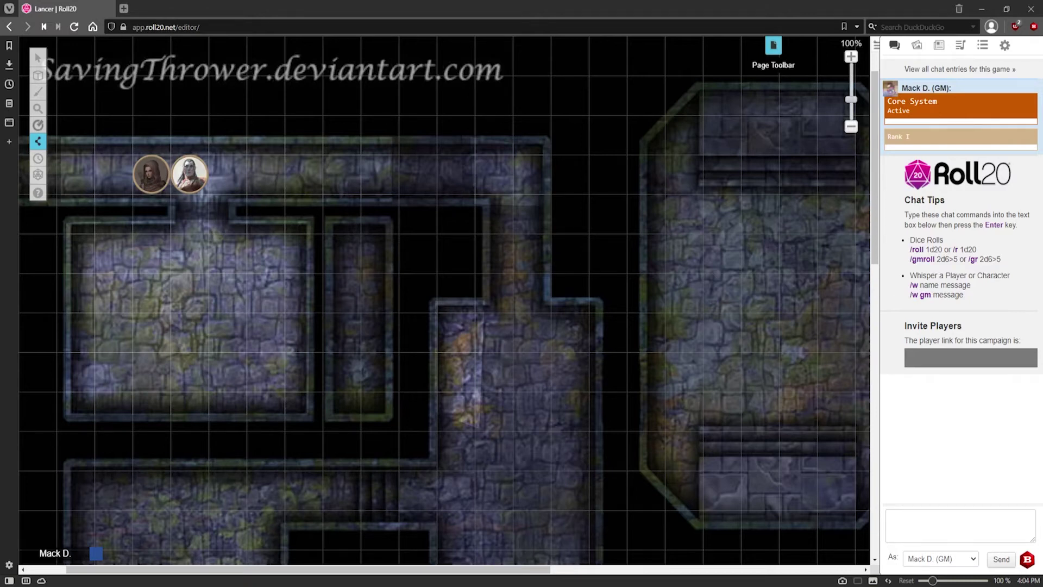
Step: Turn on updated Dynamic Lighting for the Start page of the Lancer game and save the page settings
left_click(774, 45)
mouse_move(205, 88)
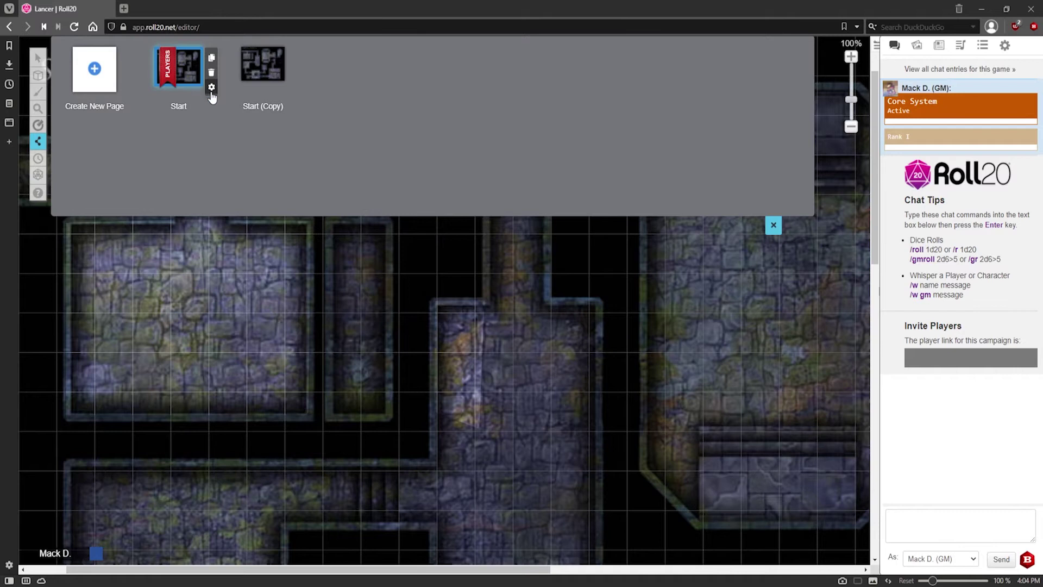
left_click(211, 91)
left_click(528, 103)
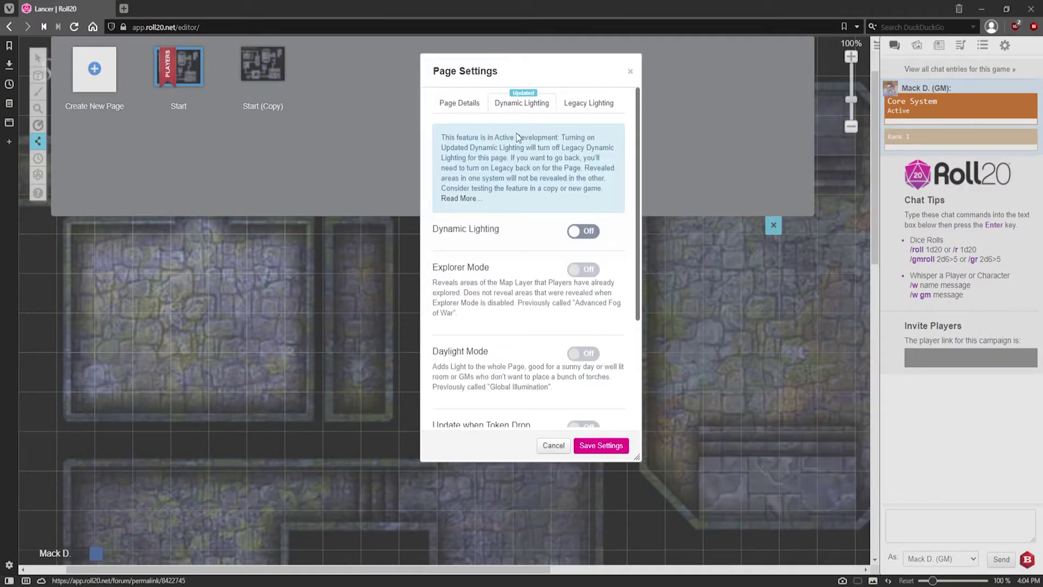
left_click(571, 230)
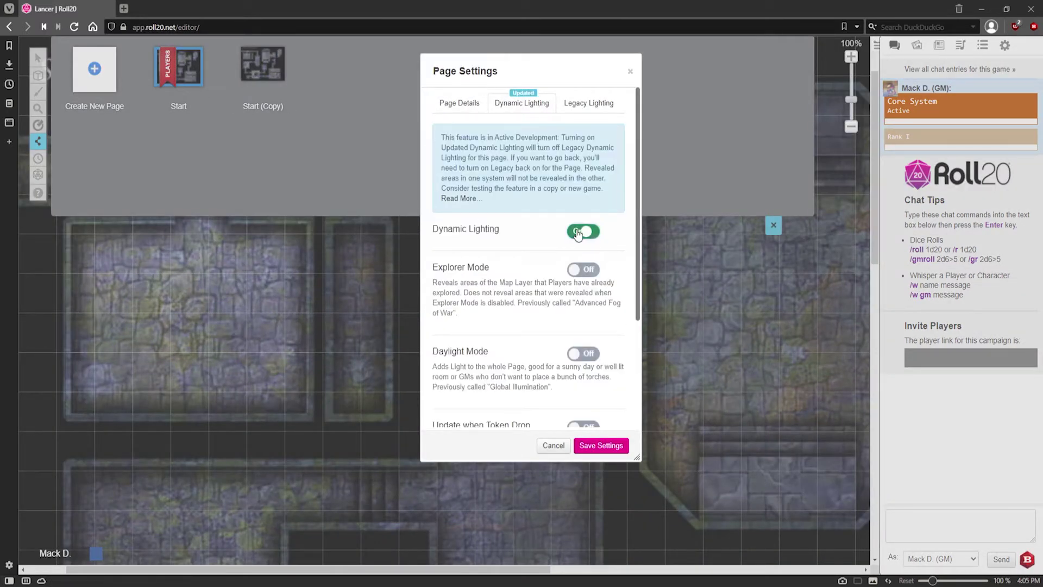
left_click(601, 445)
left_click(773, 225)
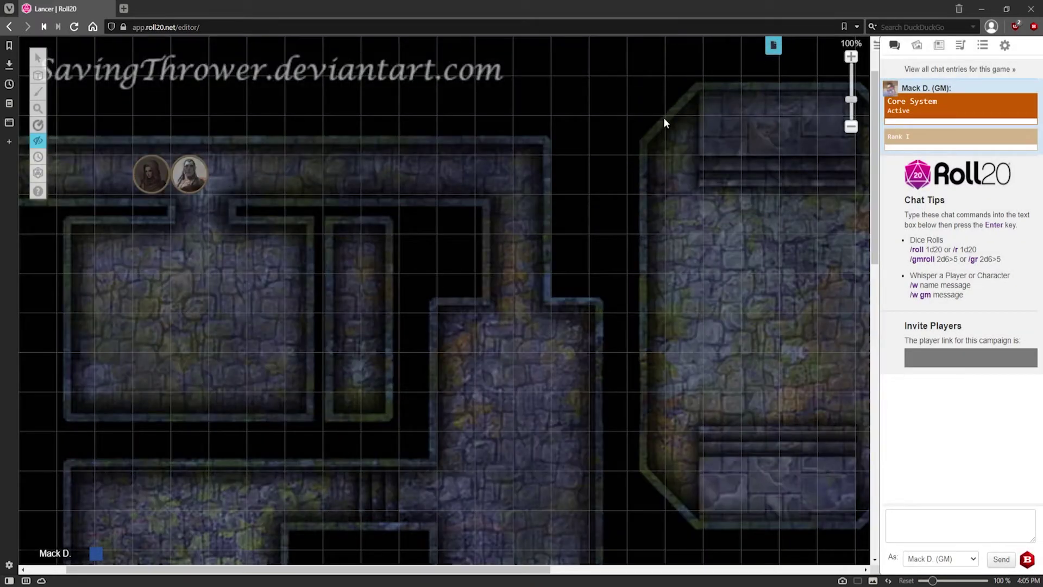
Step: Enable Explorer Mode and Update when Token Drop in the Start page's Dynamic Lighting settings and save them
left_click(773, 45)
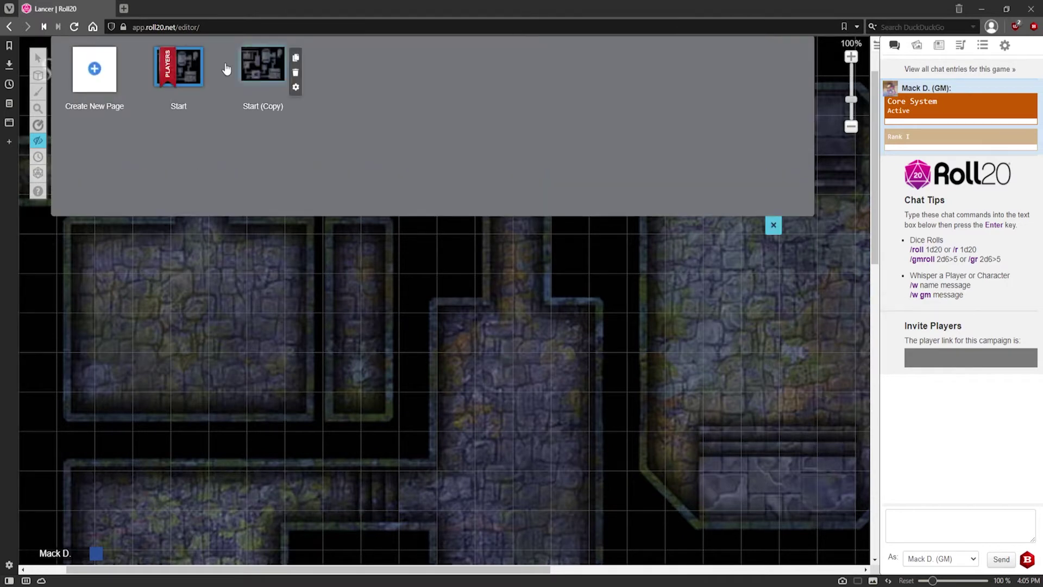
left_click(212, 88)
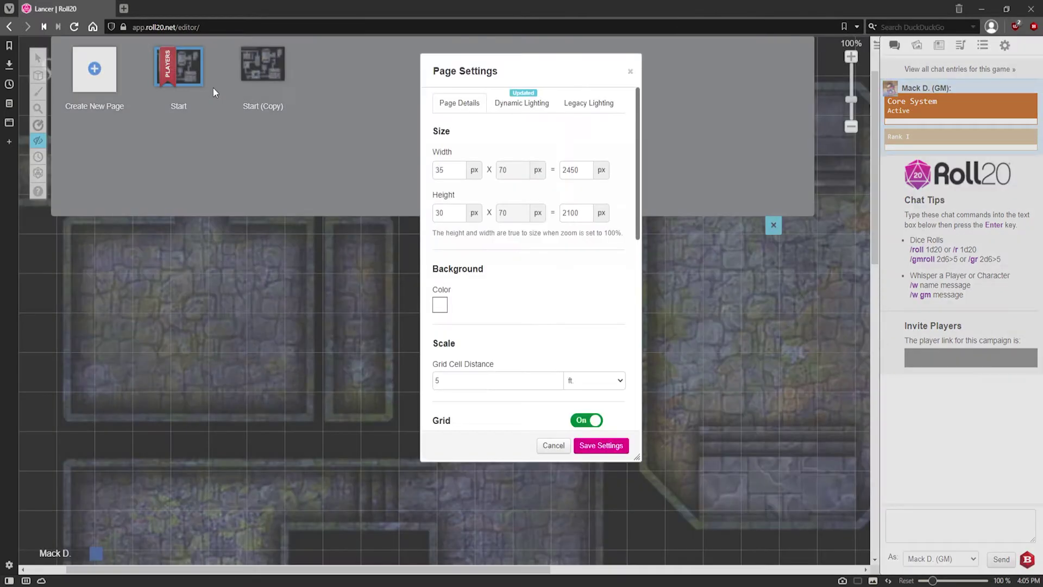
left_click(514, 101)
scroll(549, 163, "down", 1)
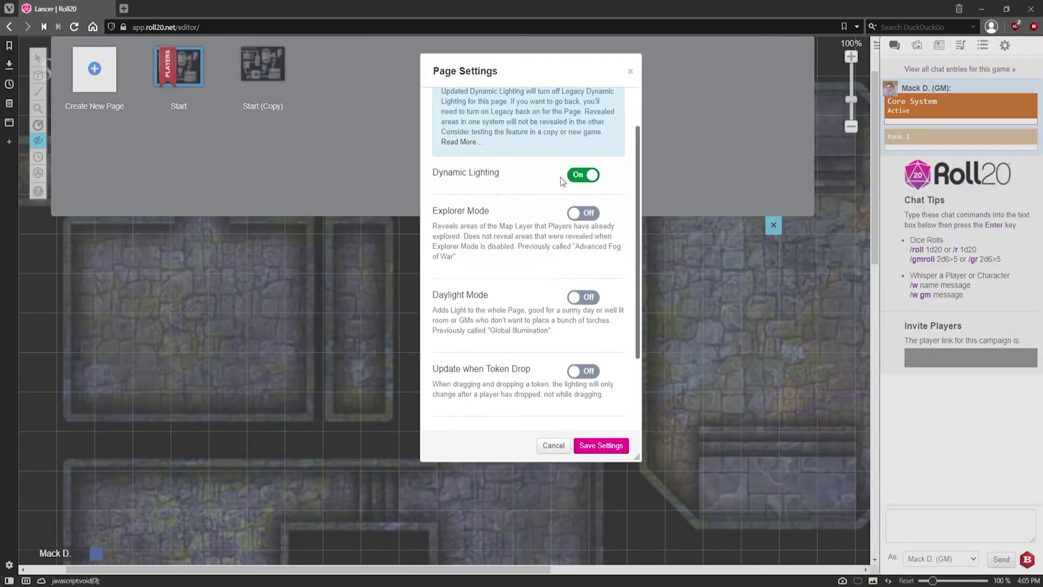
left_click(587, 217)
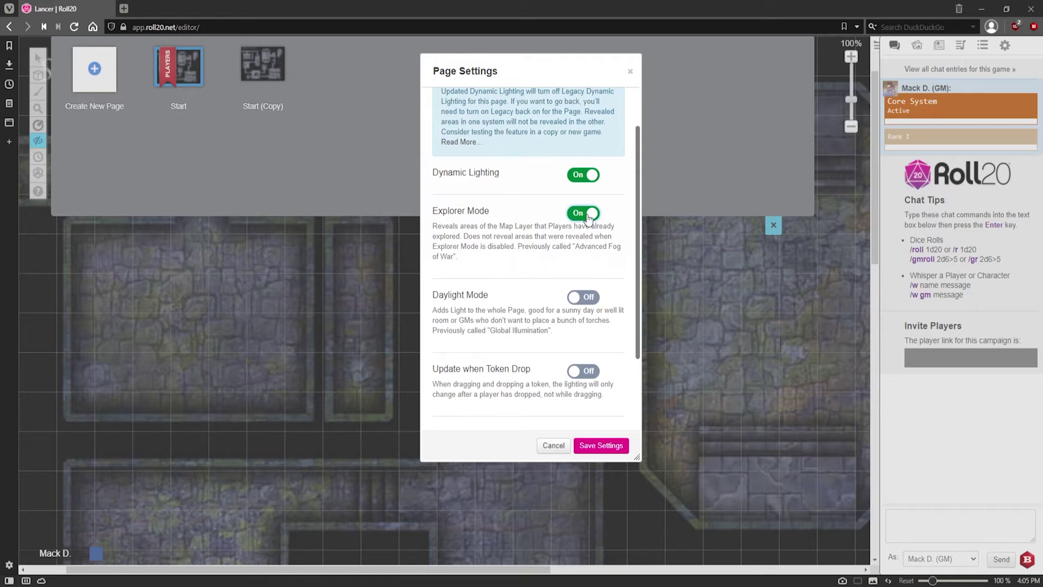
scroll(586, 215, "down", 2)
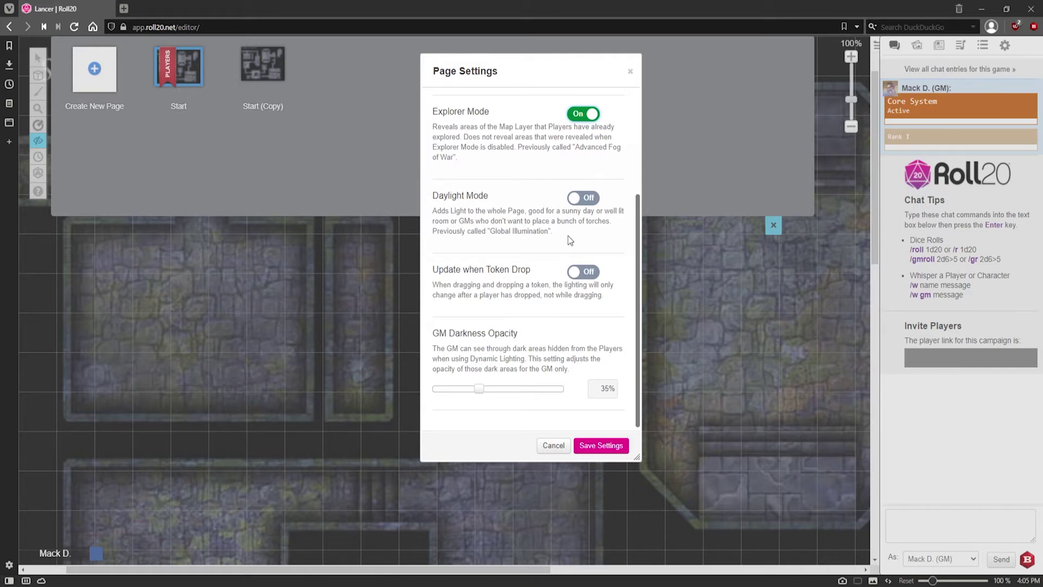
left_click(591, 275)
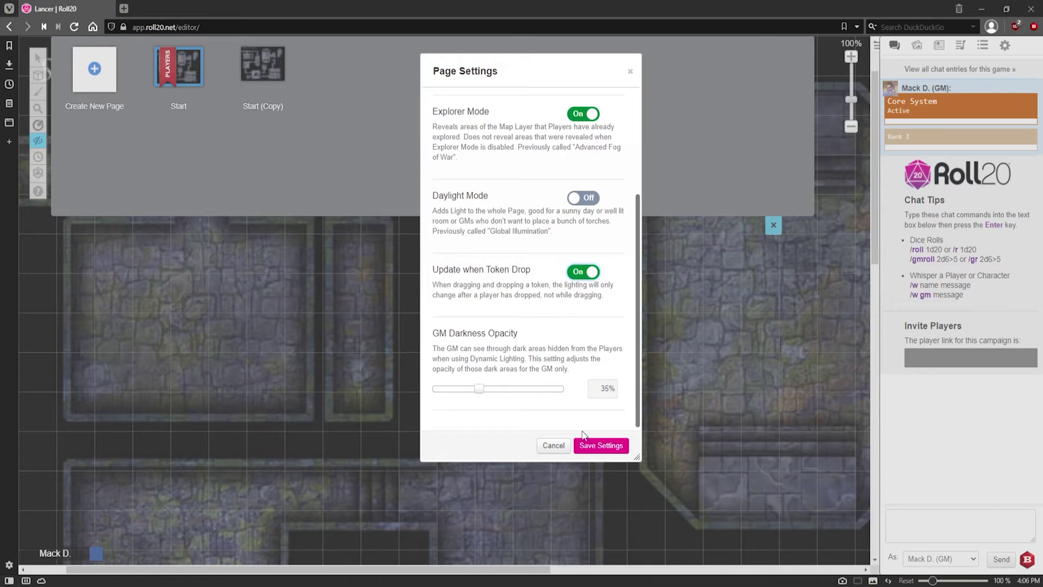
left_click(602, 446)
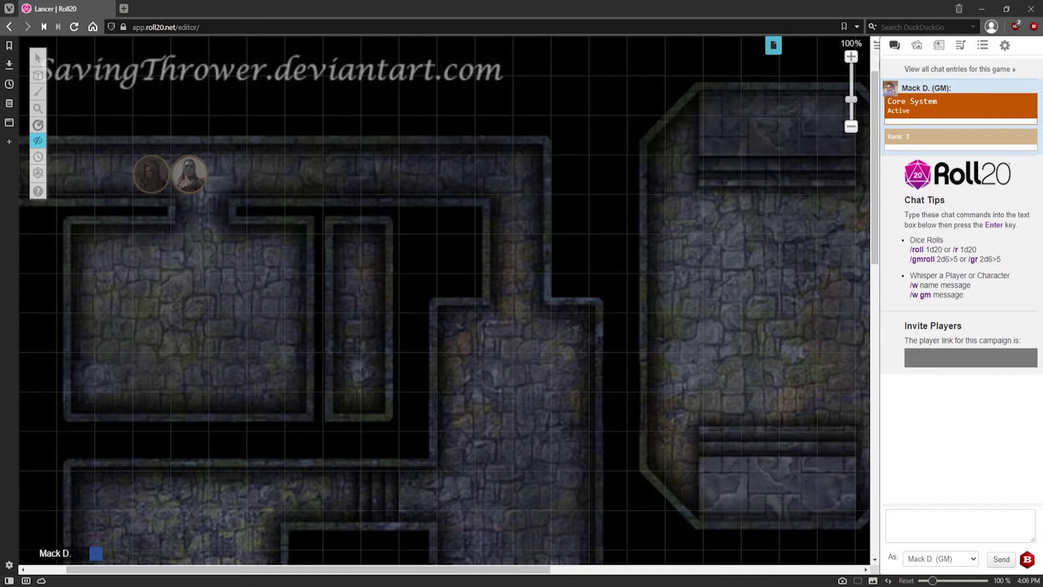
Step: Switch to the Dynamic Lighting layer and set the line-drawing tool's colour to red
mouse_move(38, 75)
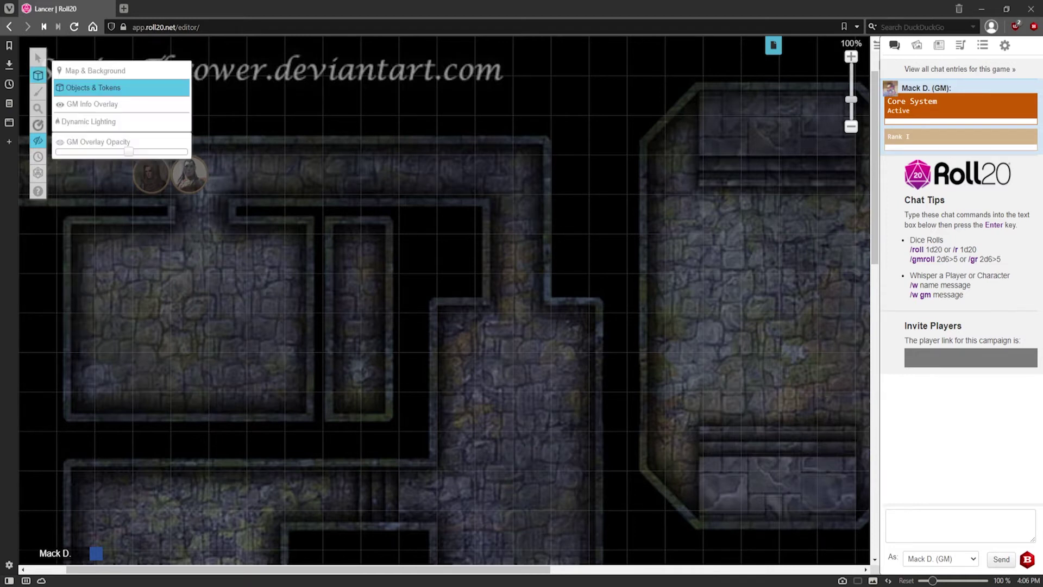
left_click(104, 122)
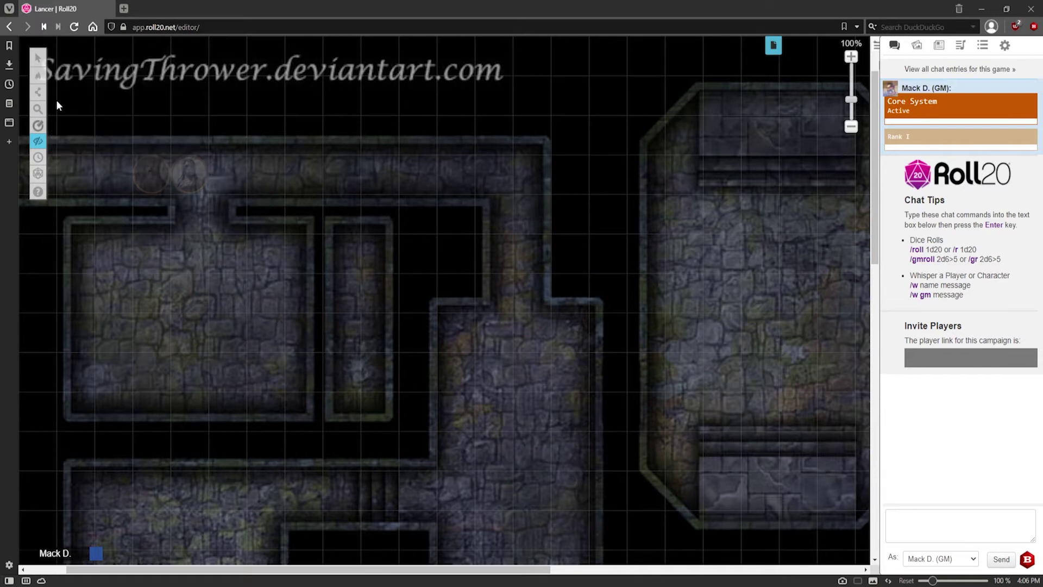
mouse_move(39, 92)
left_click(76, 104)
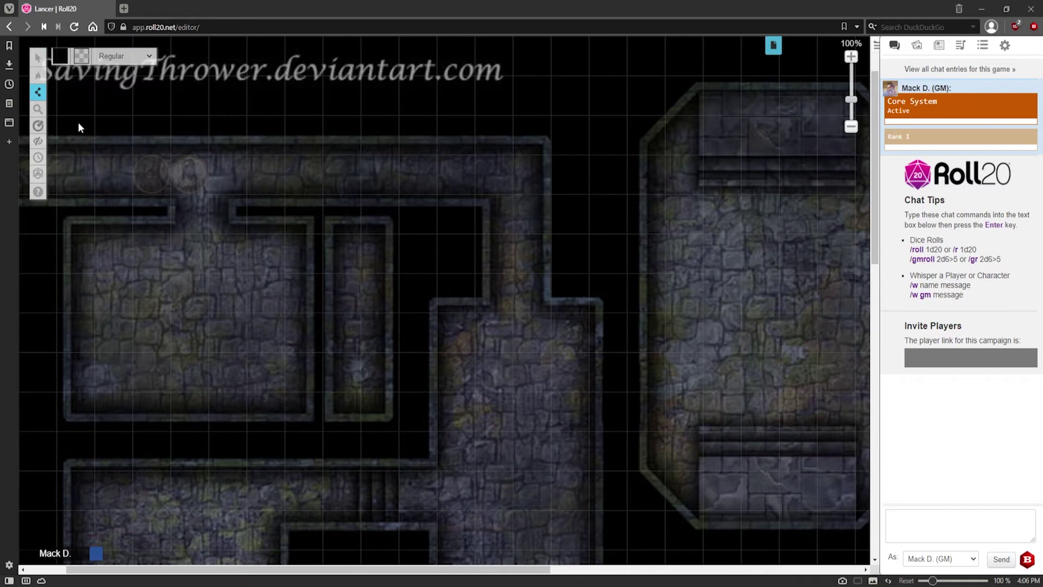
left_click(60, 58)
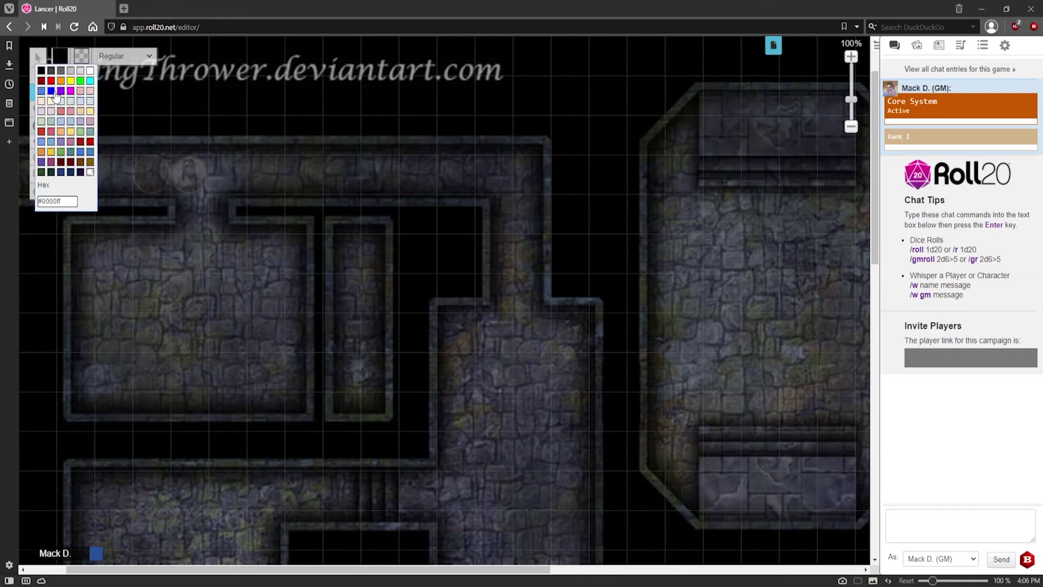
left_click(50, 91)
left_click(60, 56)
left_click(51, 81)
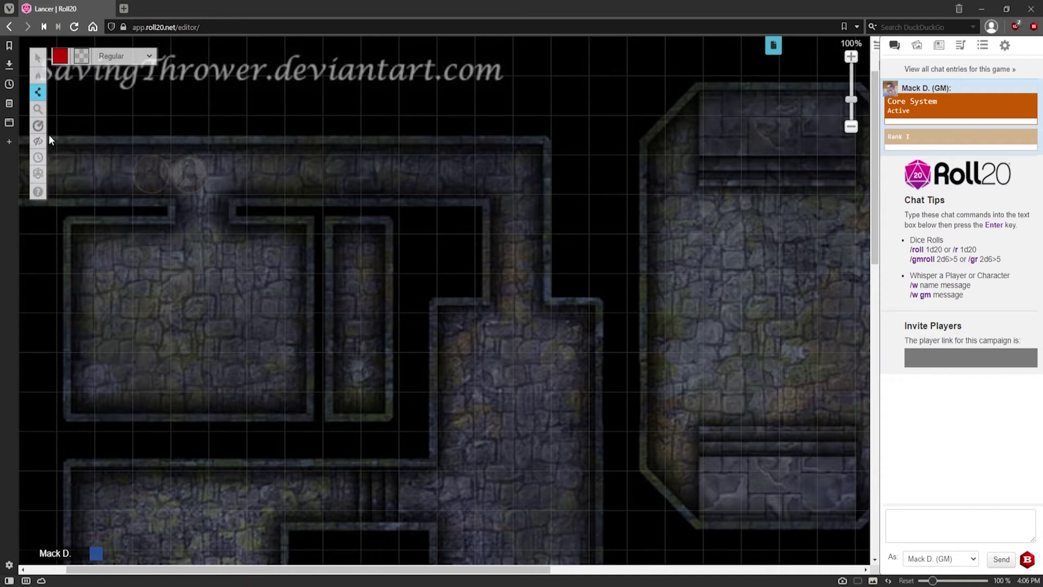
Step: Trace a red barrier along the corridor's north and east walls, around the round-ended room, to the stair passage's south wall
left_click(546, 140)
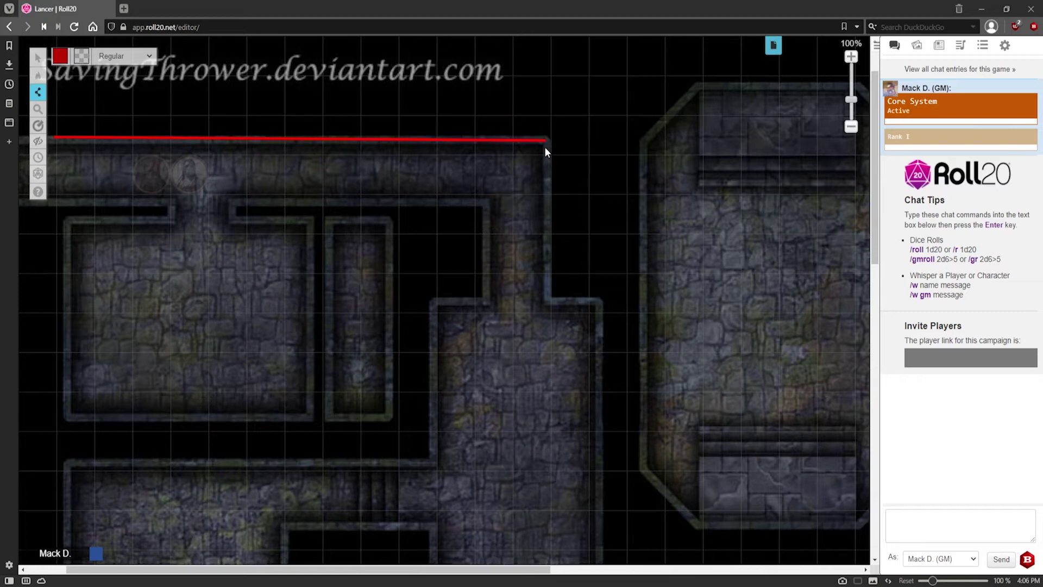
left_click(547, 298)
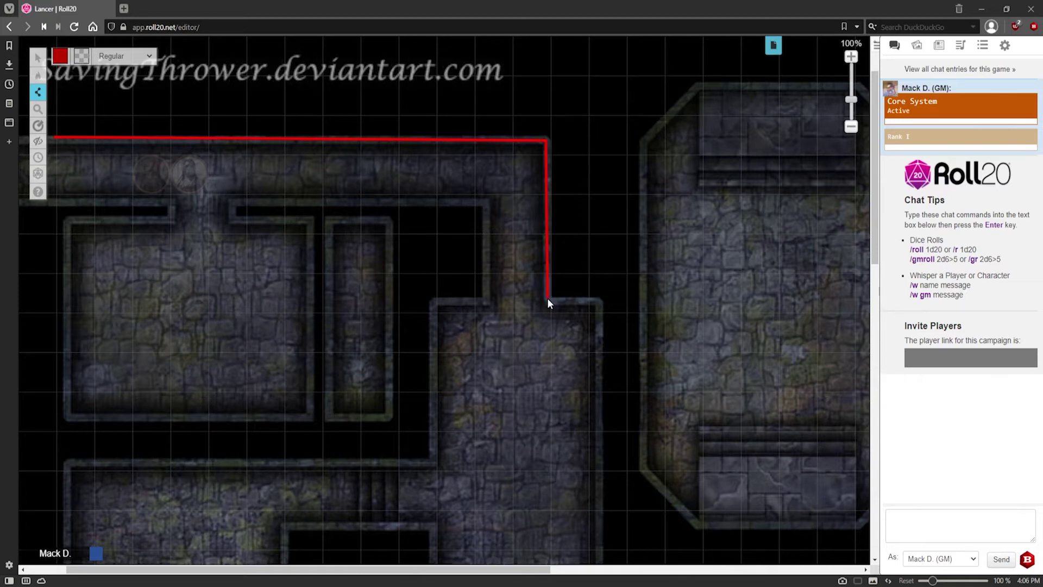
double_click(598, 300)
scroll(612, 354, "down", 3)
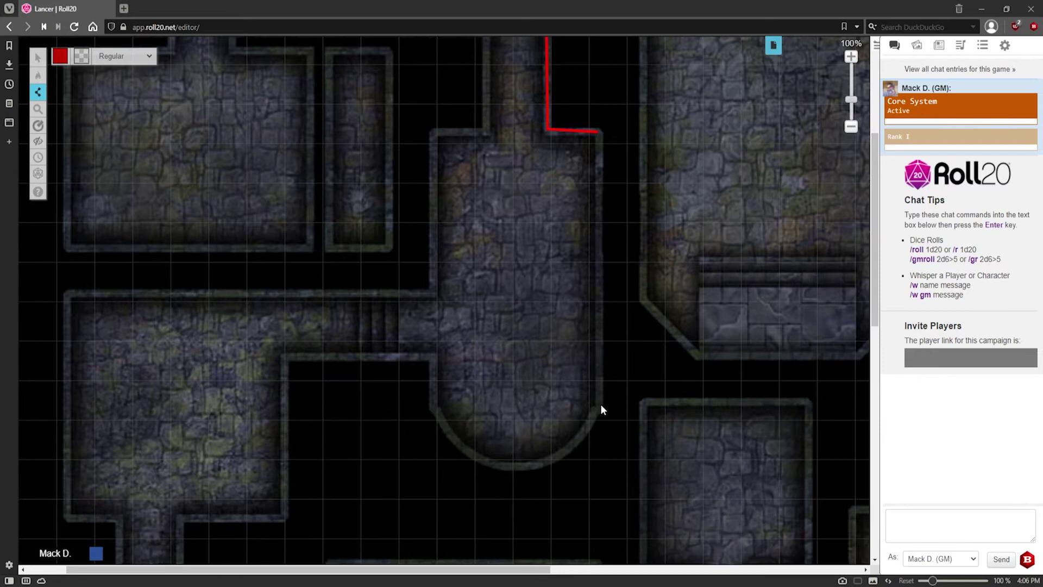
left_click(601, 403)
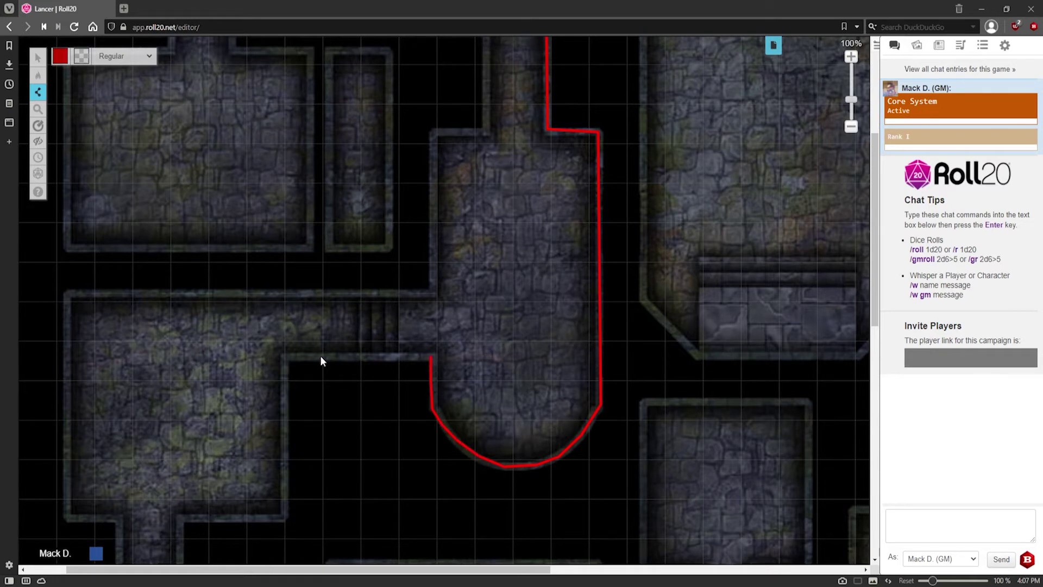
double_click(286, 357)
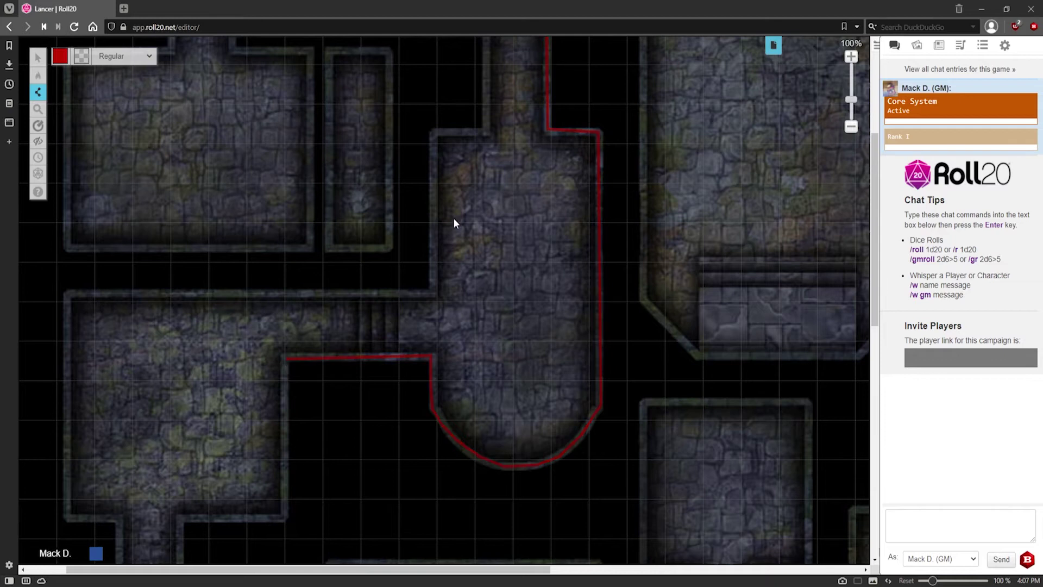
Step: Trace a barrier along the corridor's south wall and around the square room, leaving its doorway open
scroll(429, 209, "up", 3)
scroll(410, 202, "up", 2)
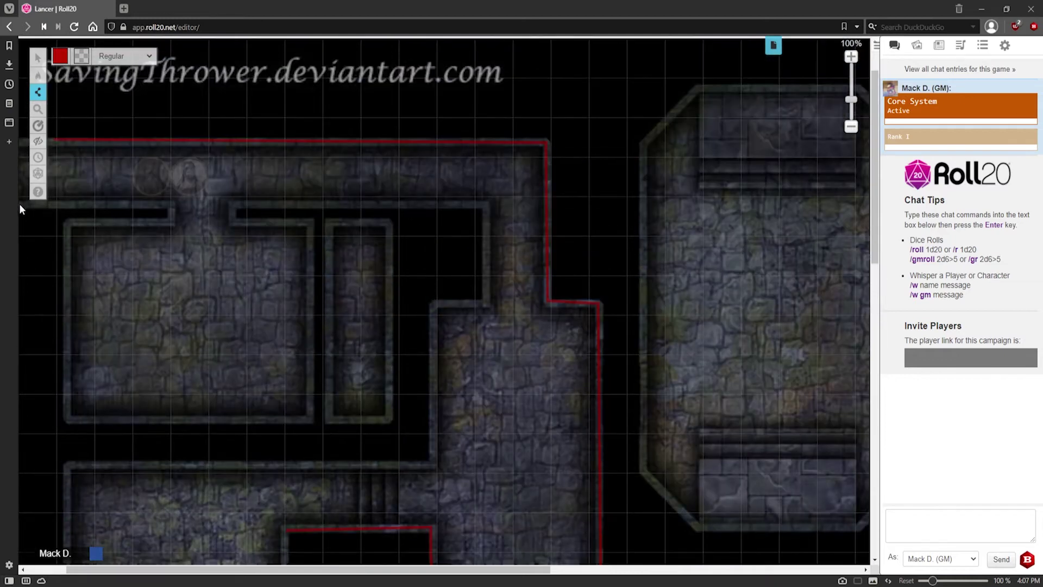
left_click(172, 202)
left_click(68, 224)
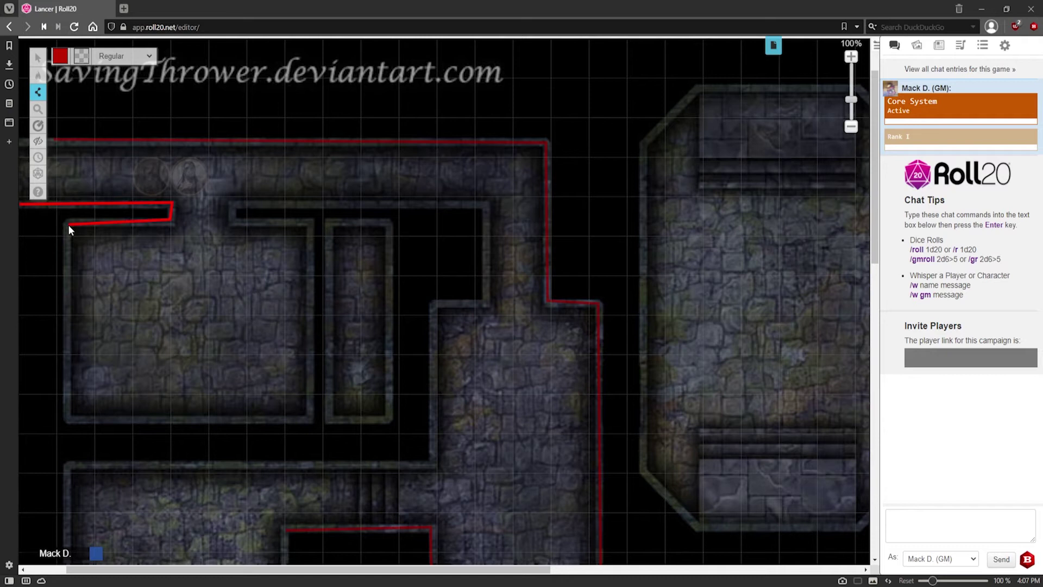
left_click(63, 416)
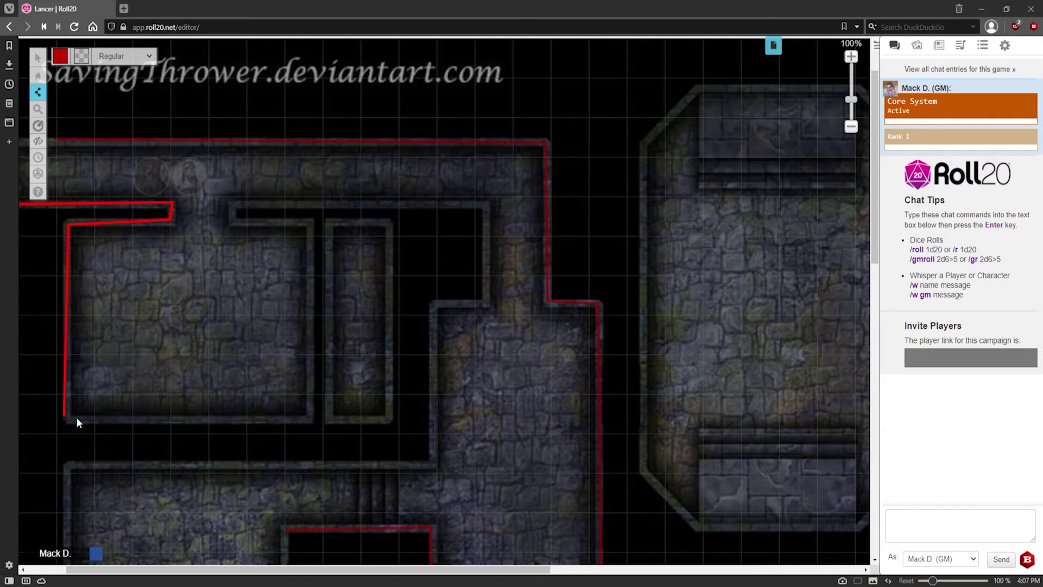
left_click(311, 419)
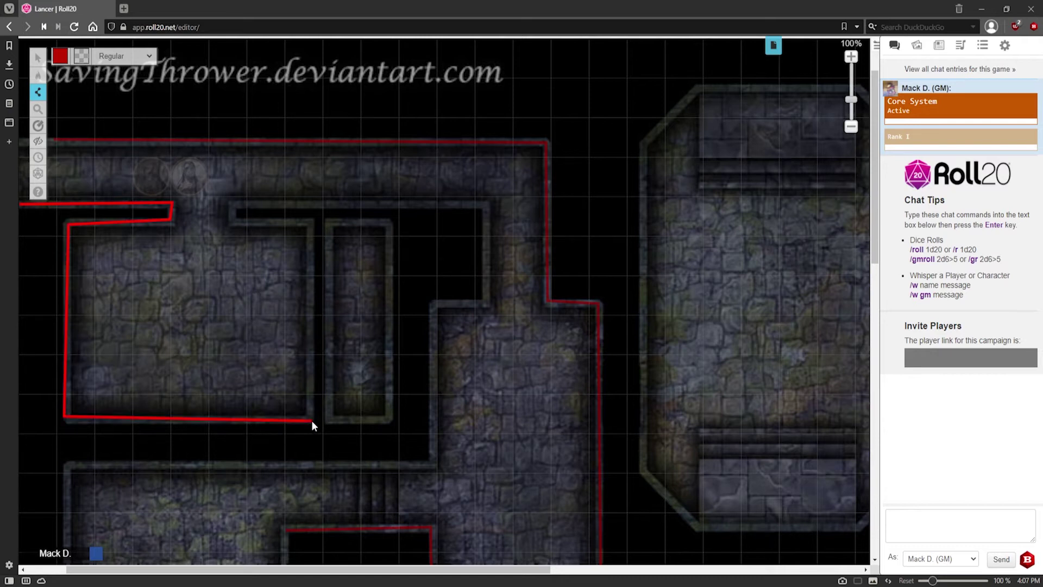
left_click(312, 222)
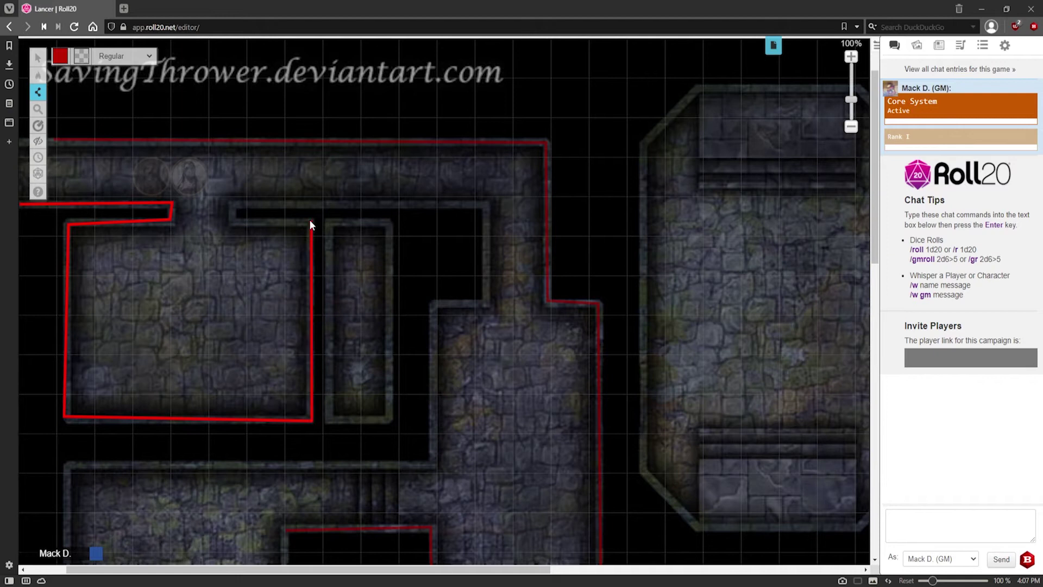
left_click(239, 220)
Step: Continue the barrier along the rest of the corridor's inner wall and finish it down the round-ended room's west wall
left_click(485, 207)
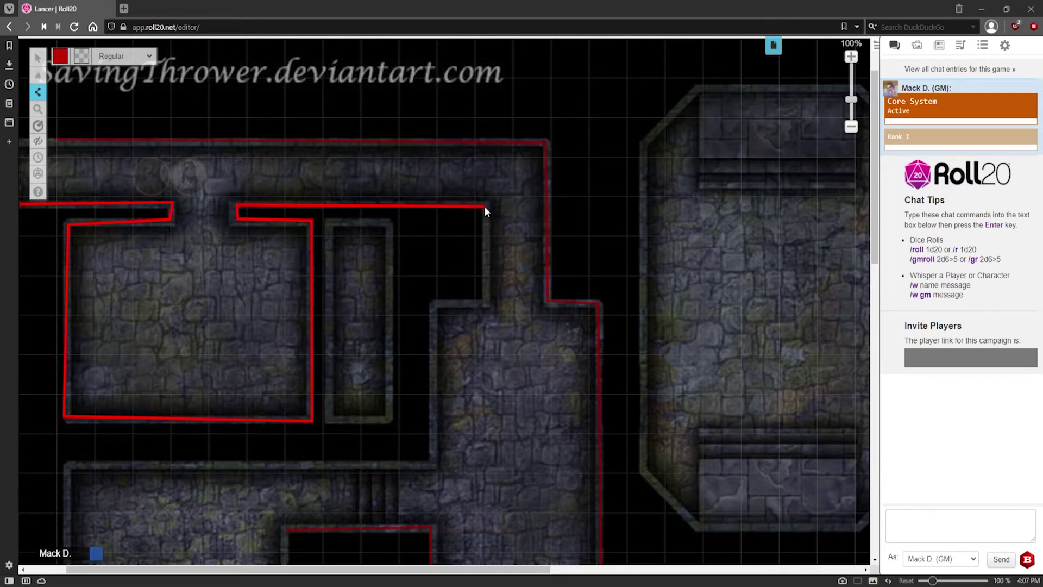
left_click(486, 302)
left_click(436, 306)
double_click(431, 458)
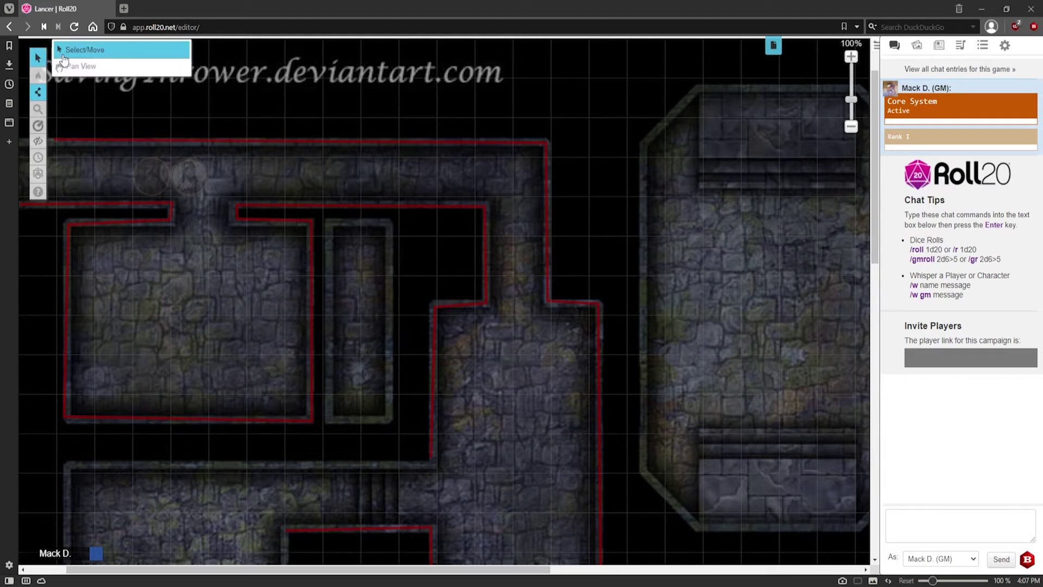
Step: Draw an orange barrier line across the square room's doorway as a door
left_click(59, 63)
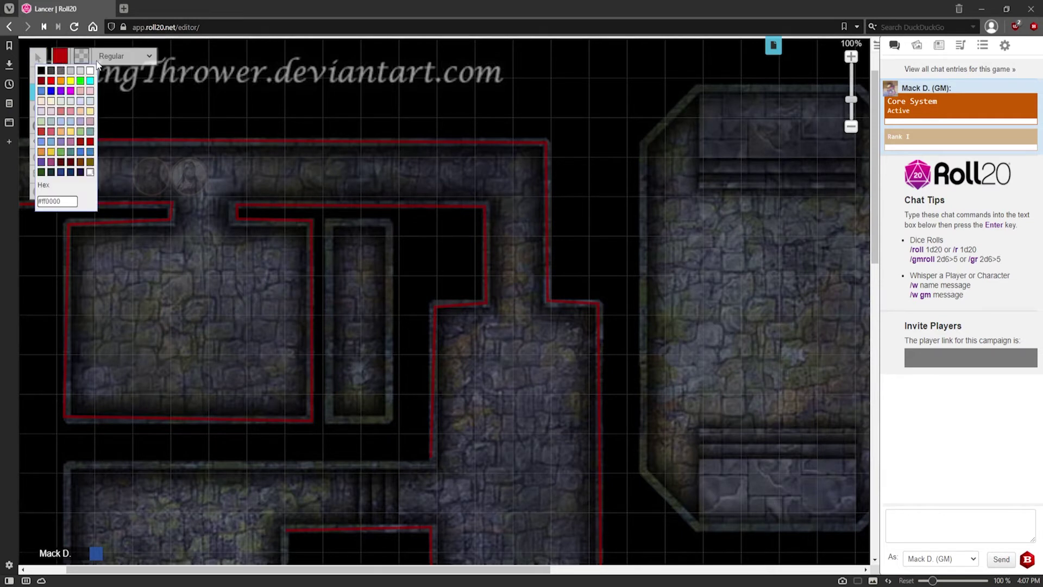
left_click(61, 81)
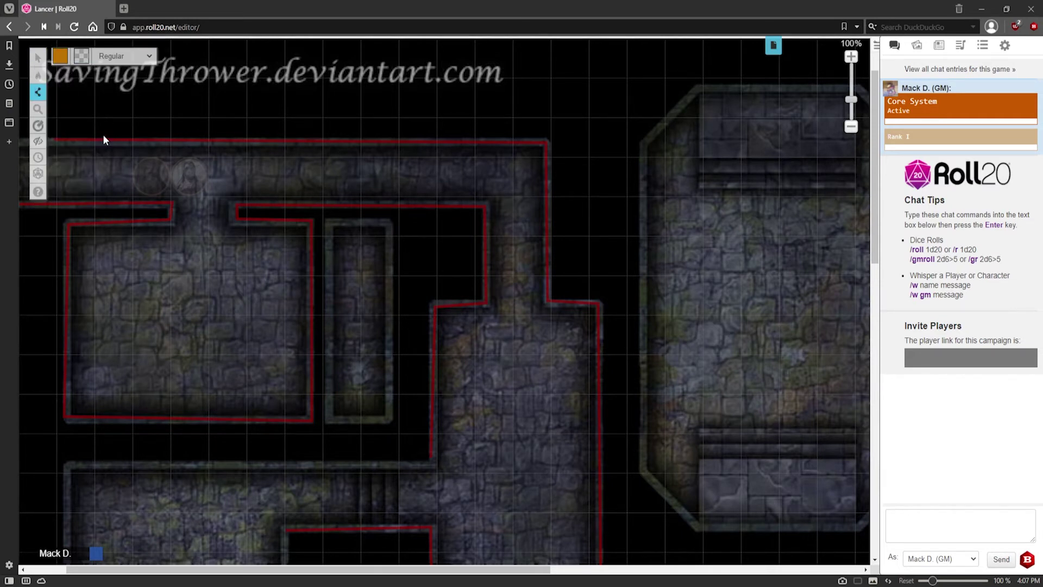
left_click(173, 211)
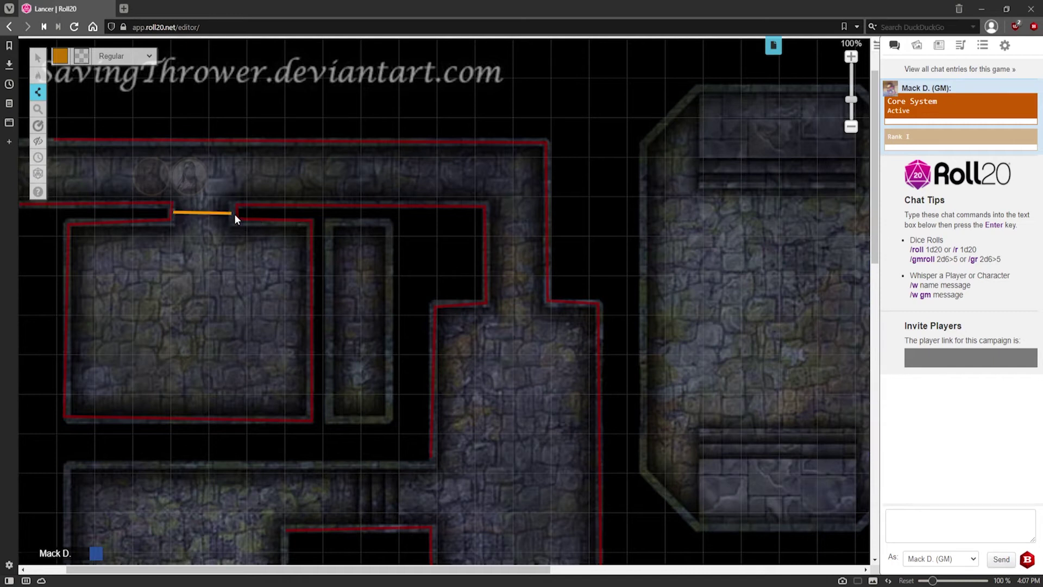
double_click(236, 211)
Step: Return to the Objects & Tokens layer and turn on Vision in the pale-haired token's Dynamic Lighting settings
mouse_move(38, 57)
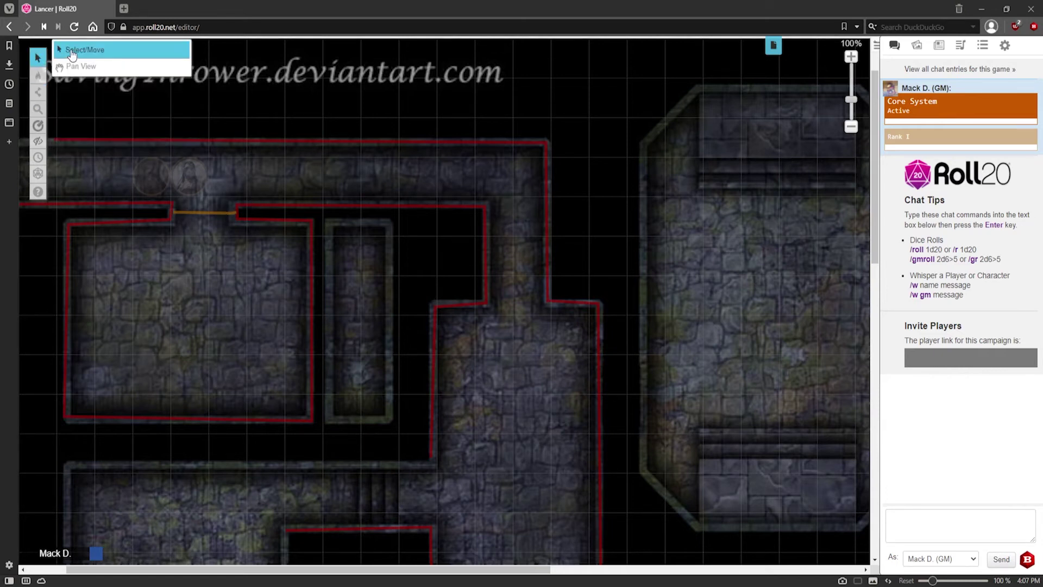
mouse_move(38, 75)
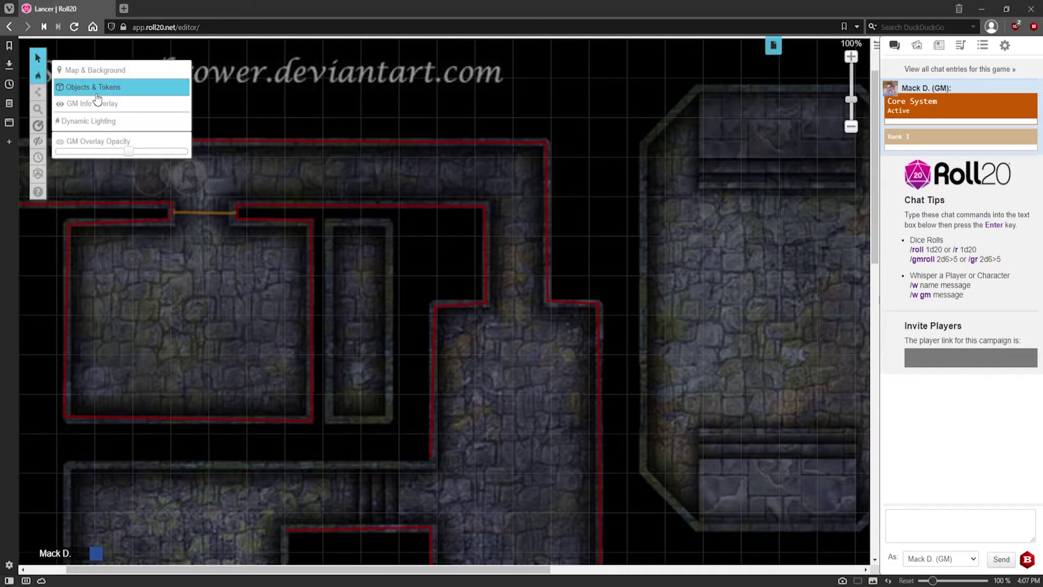
left_click(96, 92)
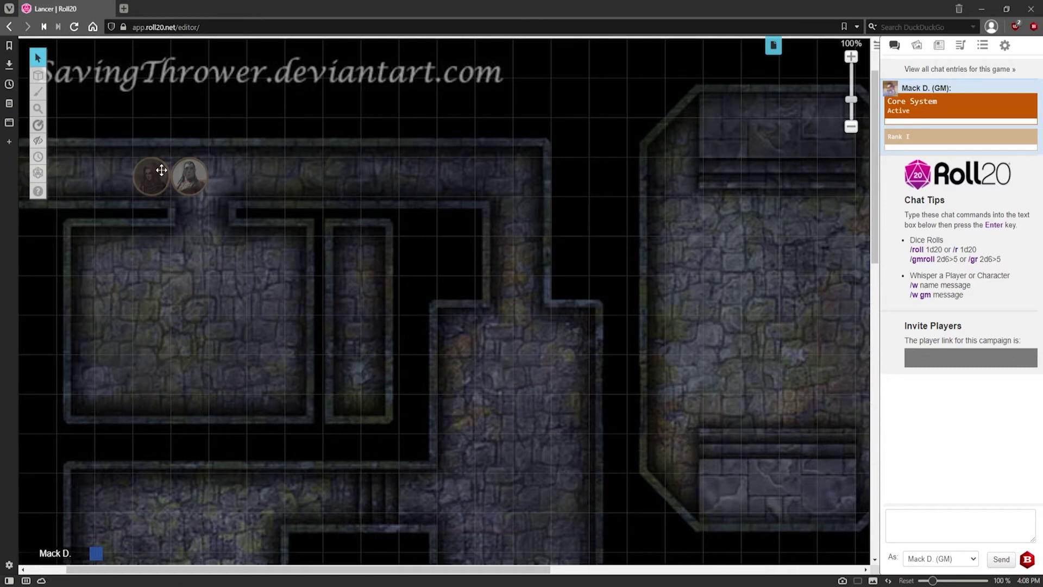
left_click(186, 175)
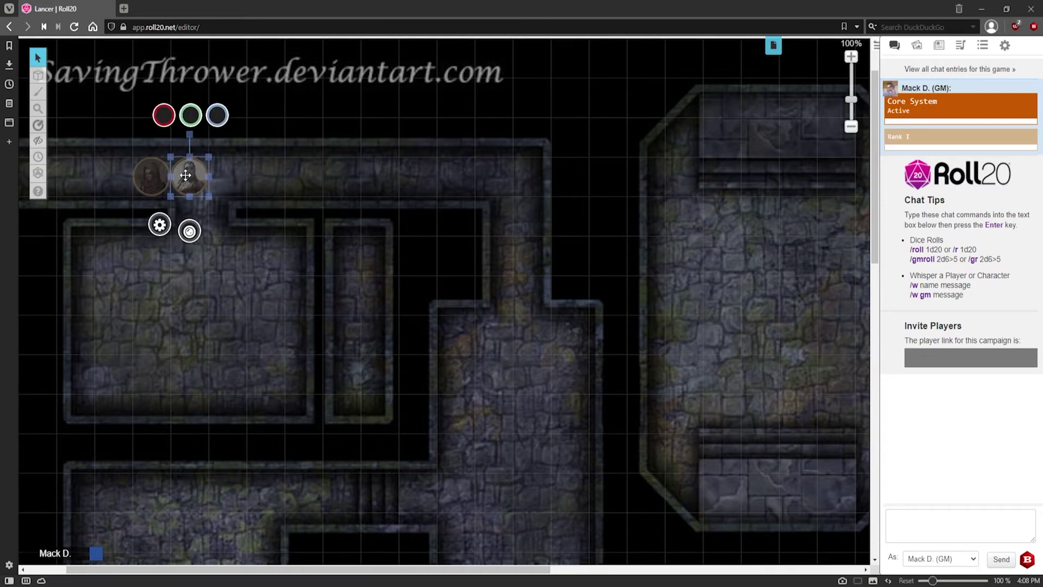
right_click(185, 175)
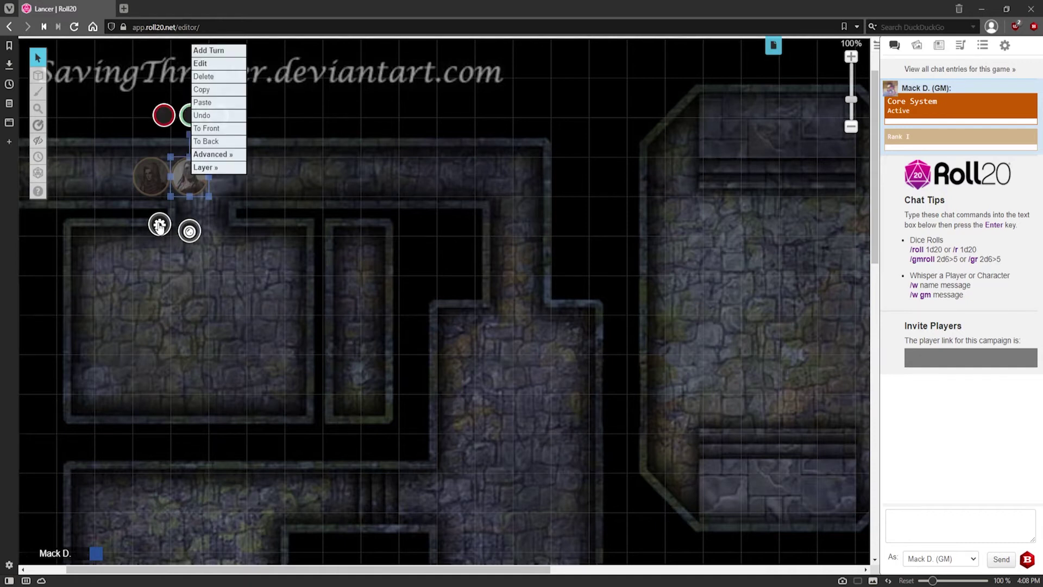
left_click(160, 225)
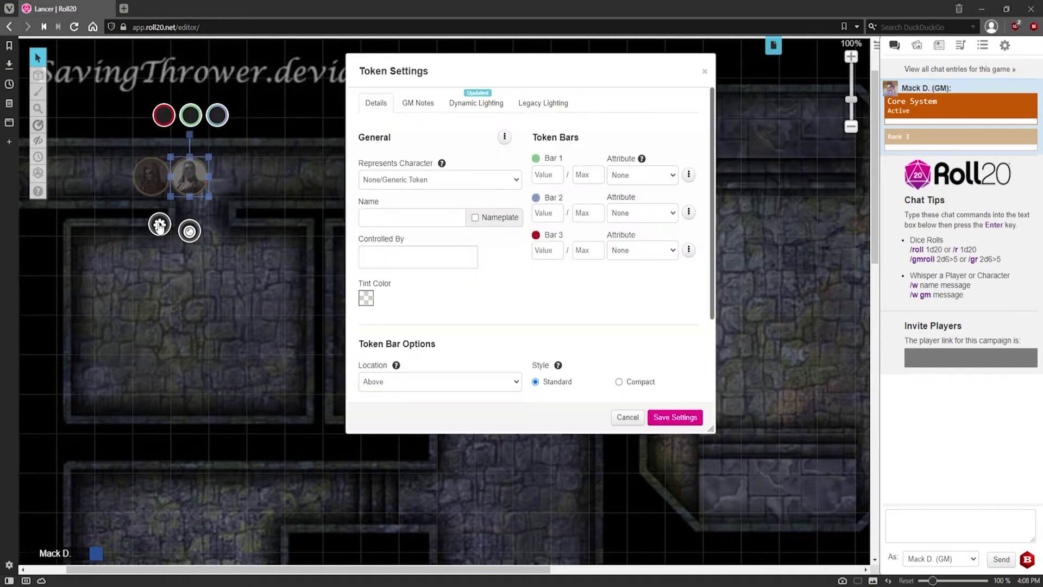
left_click(475, 110)
left_click(684, 227)
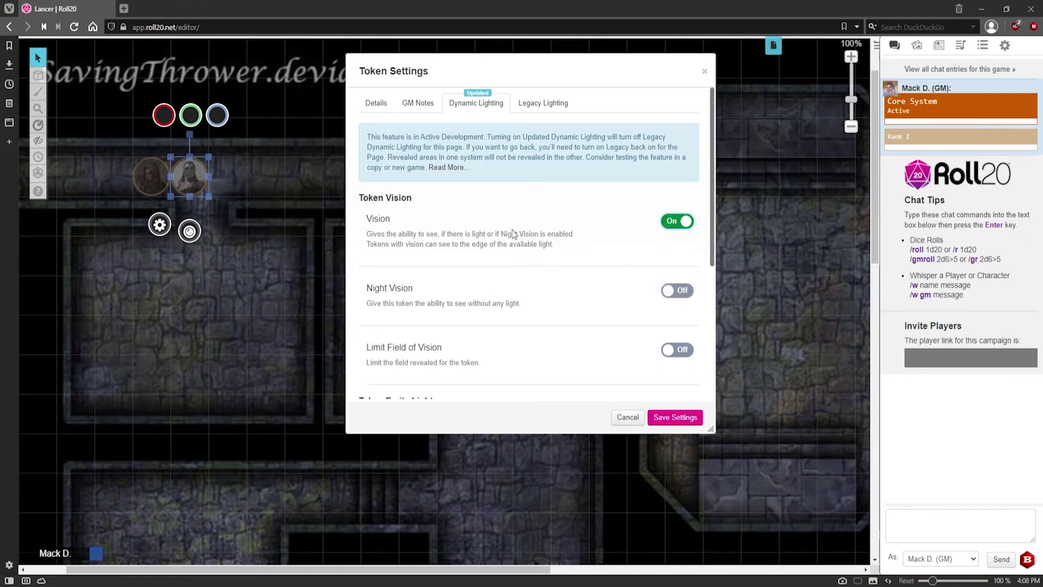
Step: Enable Night Vision for the token with a distance of 60 ft
scroll(514, 254, "down", 1)
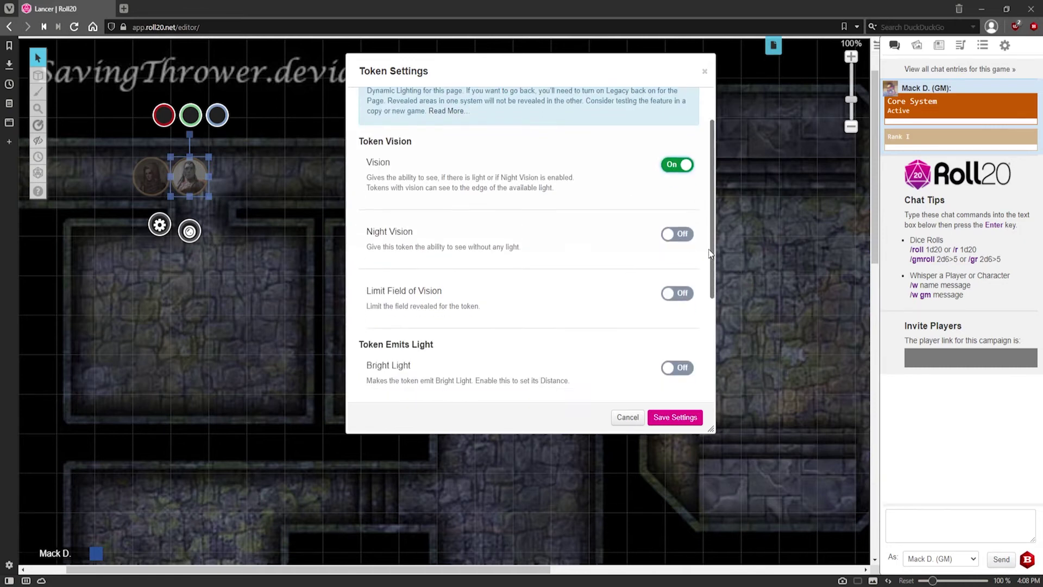
left_click(683, 239)
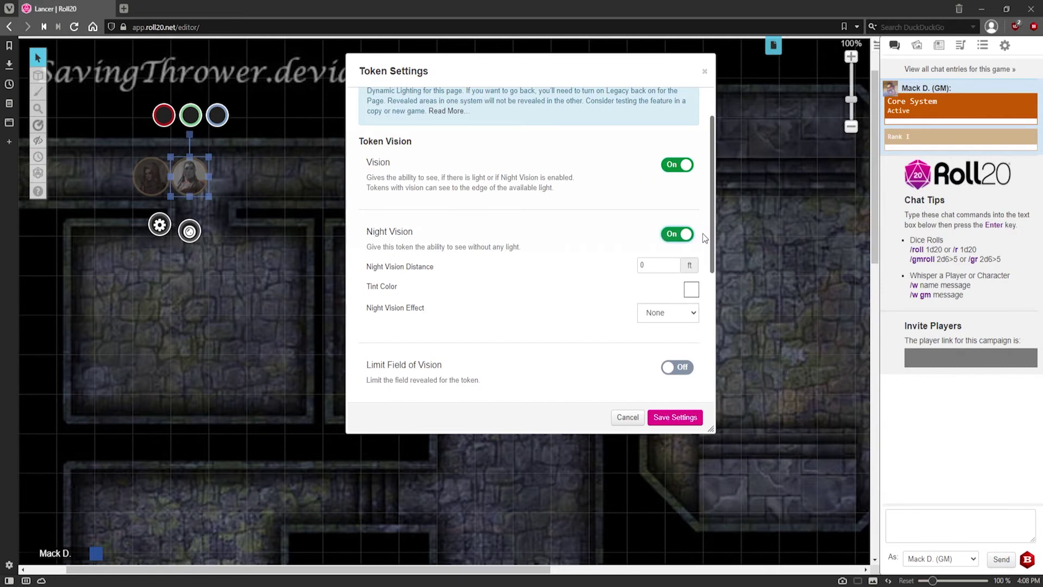
key("Tab")
type("60")
key("Tab")
Step: Try the Dimming night vision effect with a 30 ft dimming start, and set the effect back to None
left_click(692, 290)
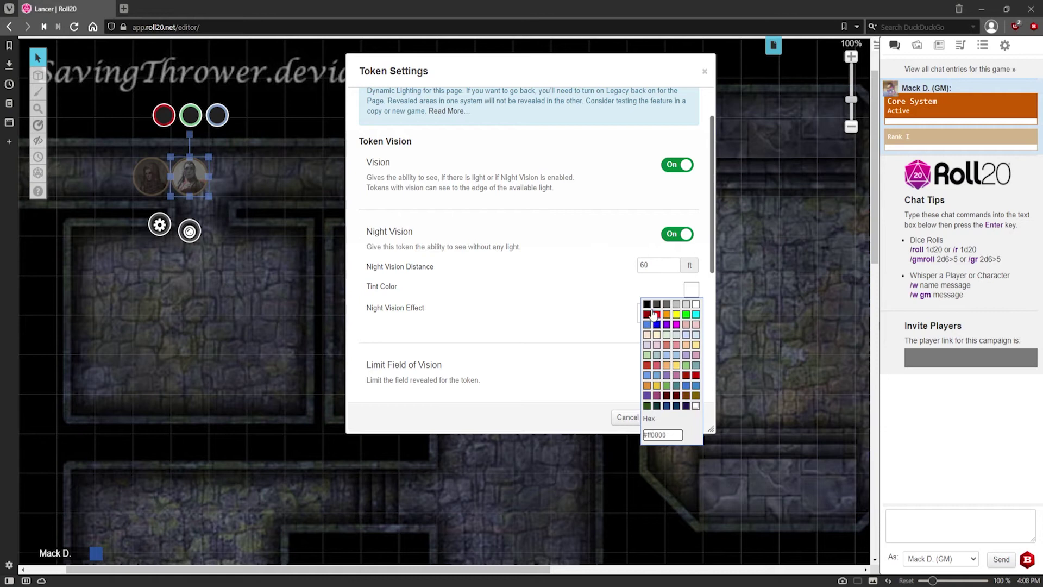
left_click(614, 287)
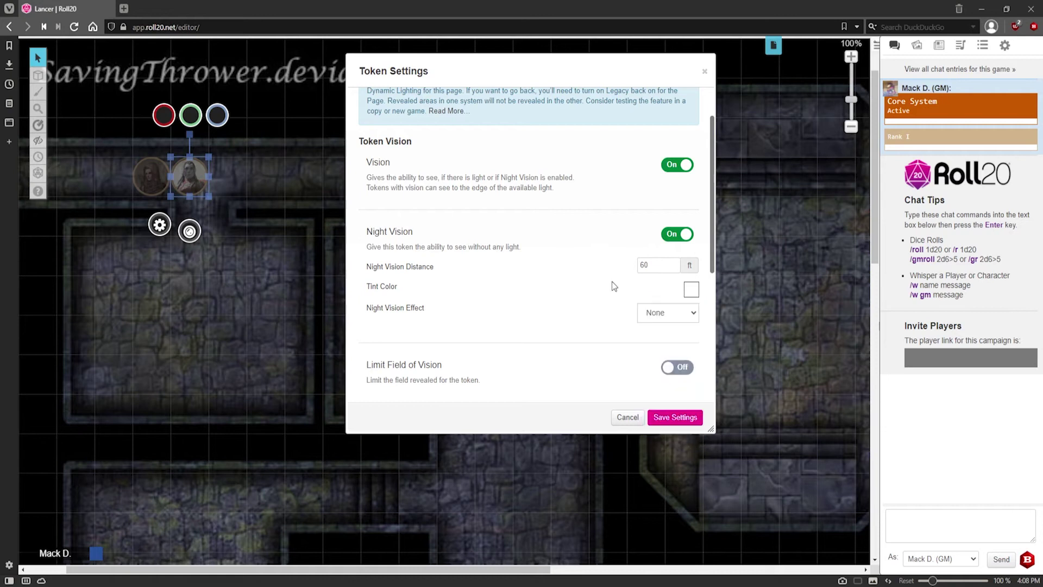
left_click(668, 342)
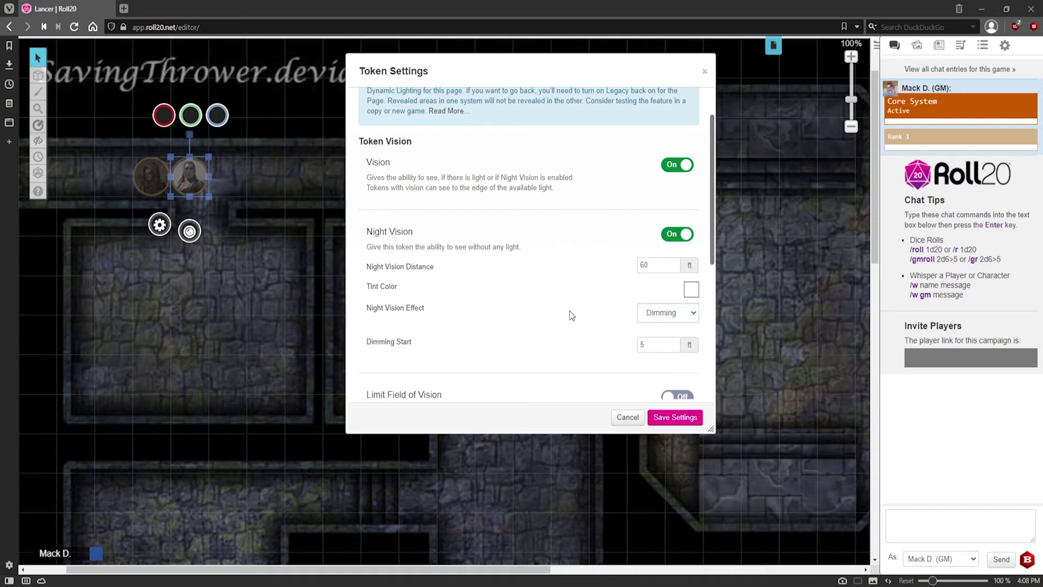
double_click(641, 344)
type("30")
left_click(663, 320)
left_click(665, 327)
Step: Check the token's remaining field-of-vision and light options and save the token settings
scroll(530, 322, "down", 3)
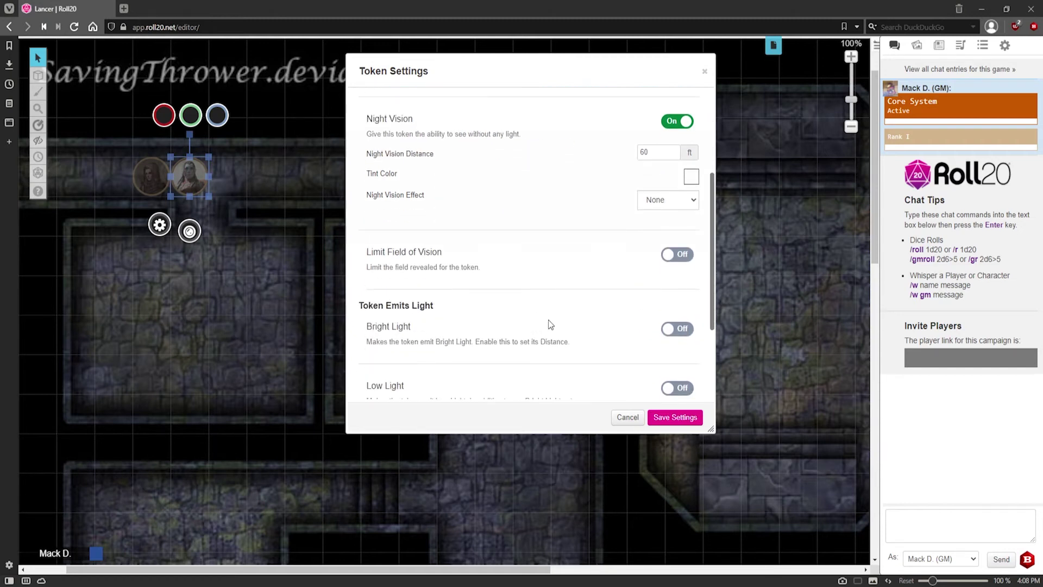
scroll(598, 280, "down", 3)
scroll(601, 282, "up", 10)
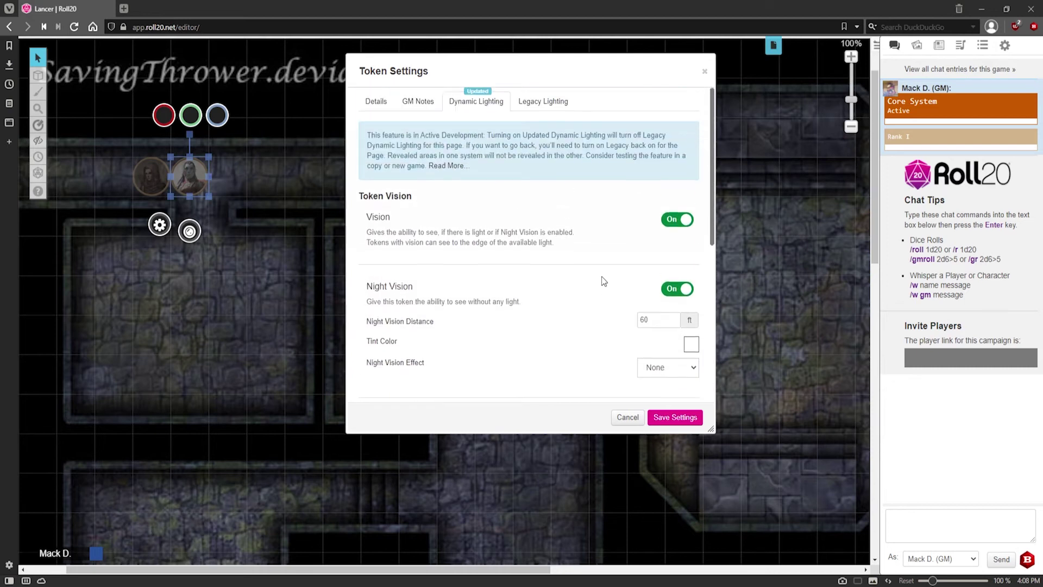
left_click(683, 420)
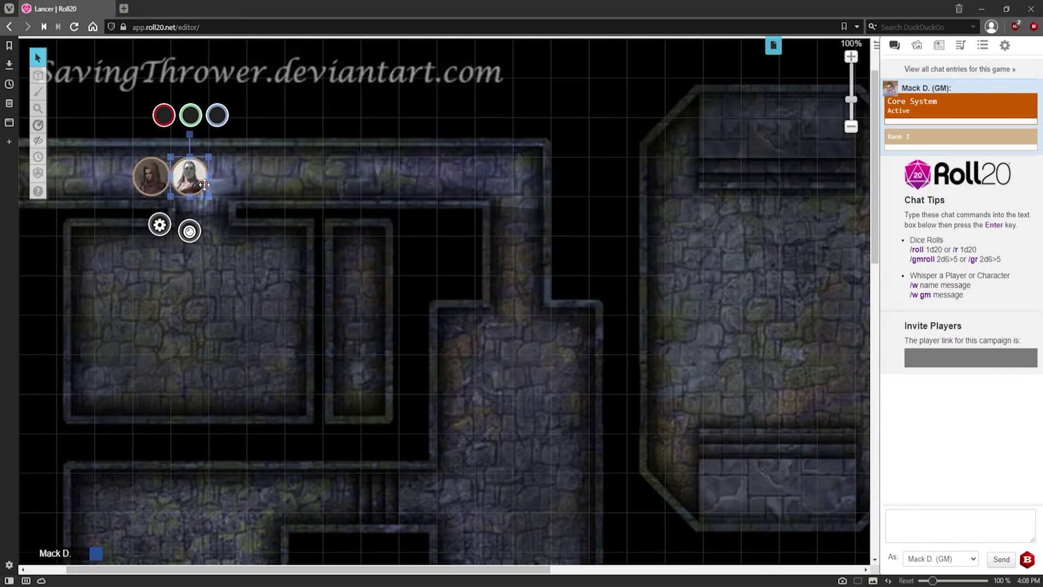
Step: Test the pale-haired token's vision by moving it along the corridor to the far corner and returning it beside the hooded token
key("Right")
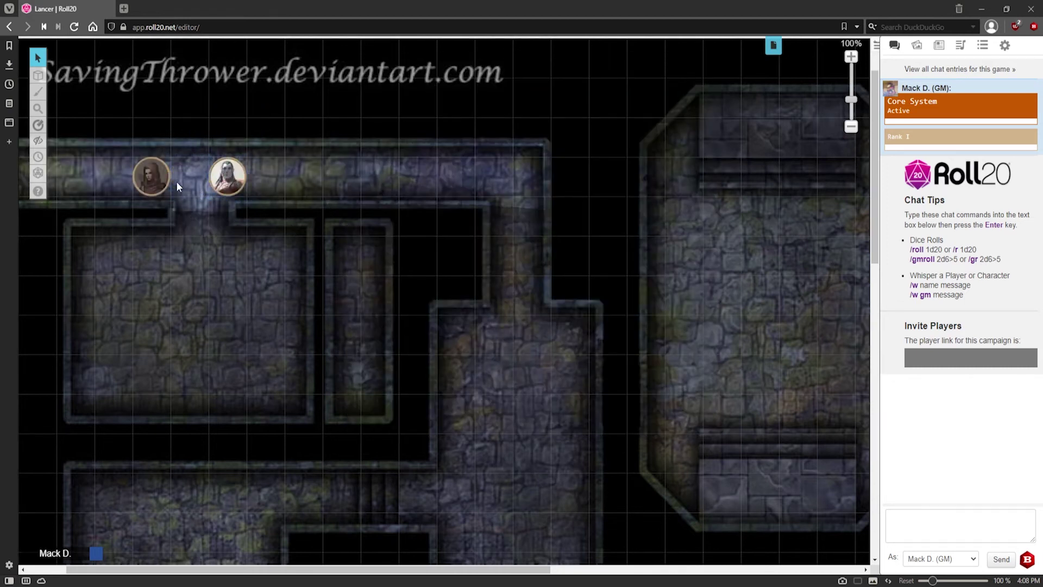
mouse_move(225, 177)
left_mouse_down()
mouse_move(188, 176)
mouse_move(224, 176)
left_mouse_up()
left_click(851, 57)
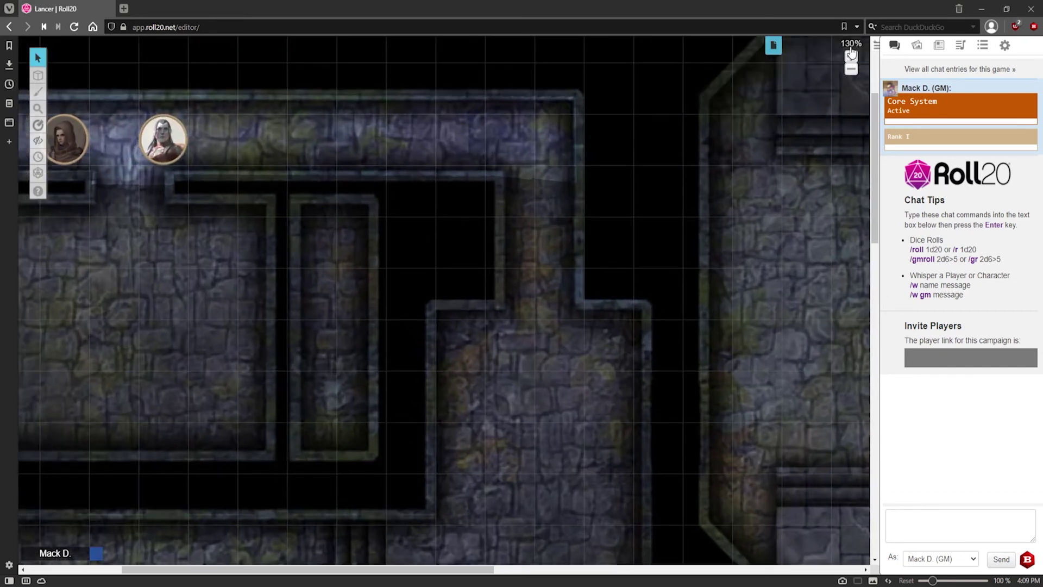
left_click_drag(418, 569, 324, 570)
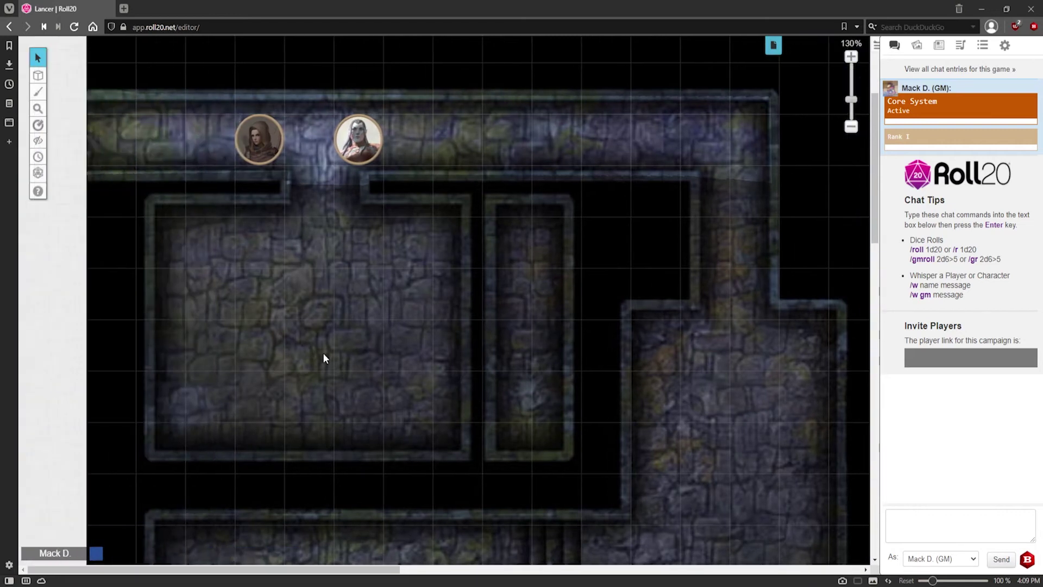
scroll(785, 192, "up", 1)
left_click(854, 56)
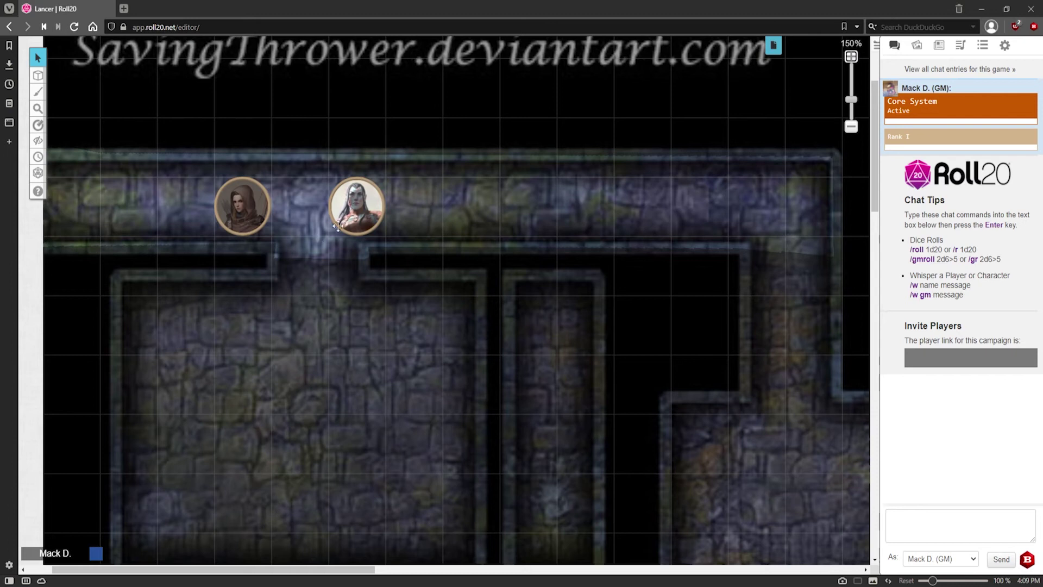
left_click_drag(337, 226, 837, 205)
scroll(748, 462, "down", 3)
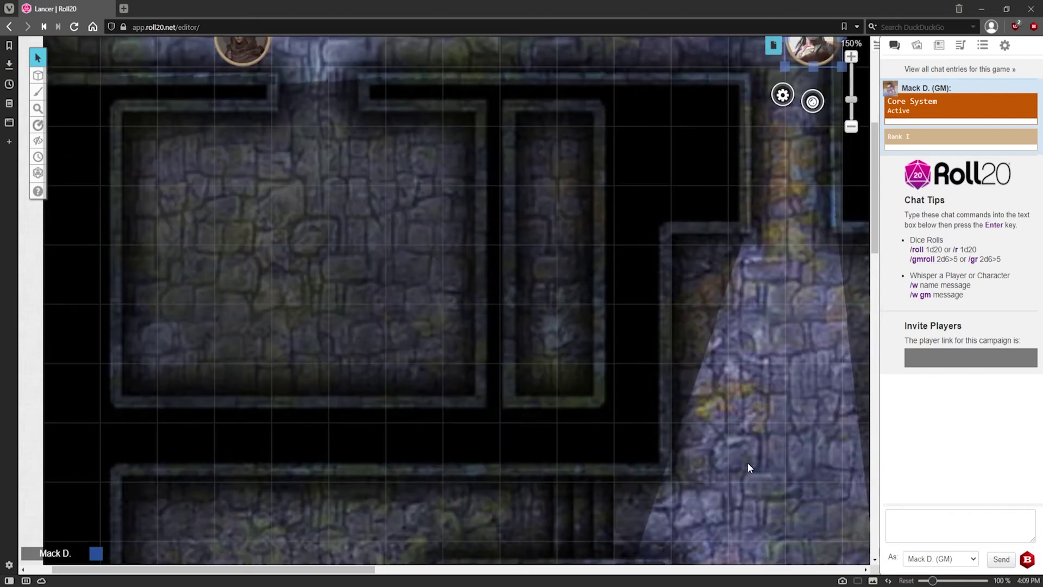
scroll(771, 377, "up", 5)
left_click_drag(801, 285, 288, 285)
Step: Turn on Vision in the hooded token's Dynamic Lighting settings
left_click(243, 284)
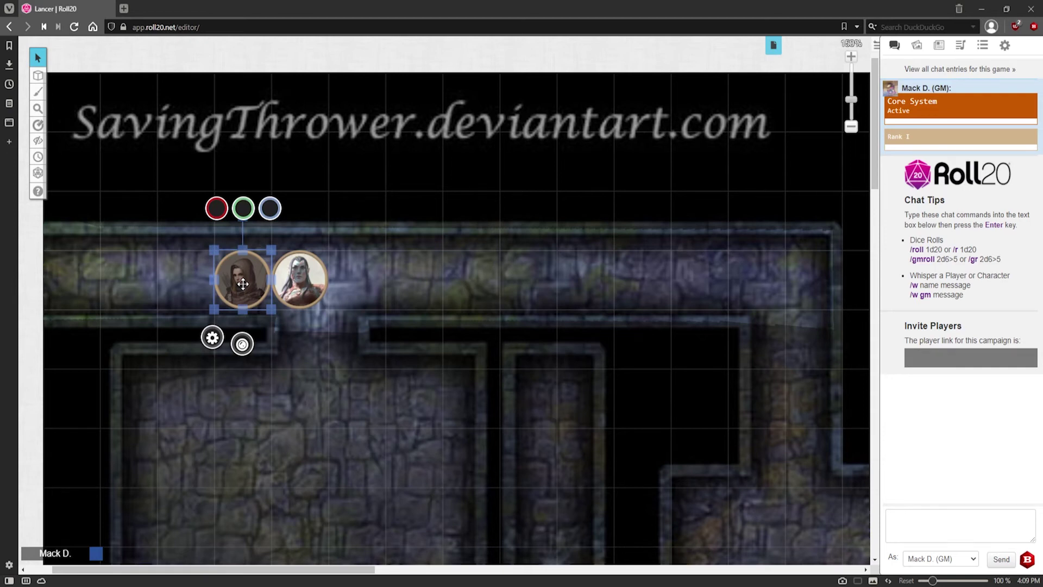
right_click(243, 283)
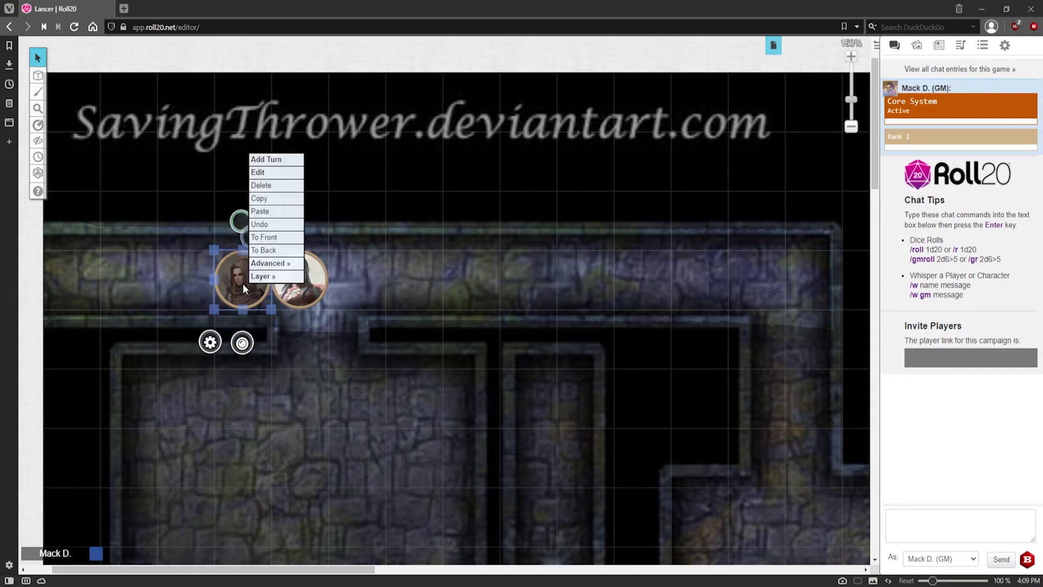
left_click(213, 341)
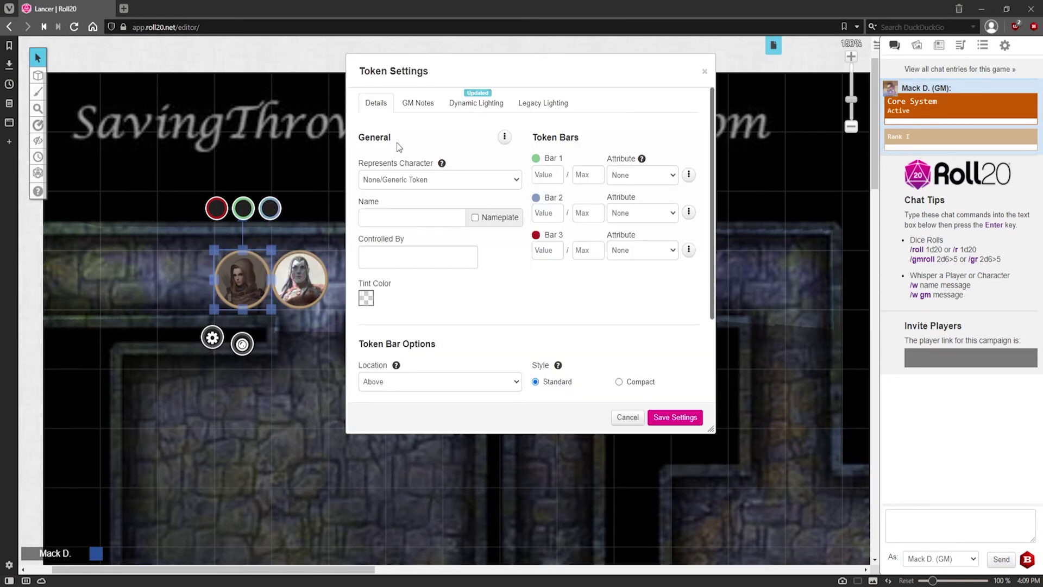
left_click(476, 103)
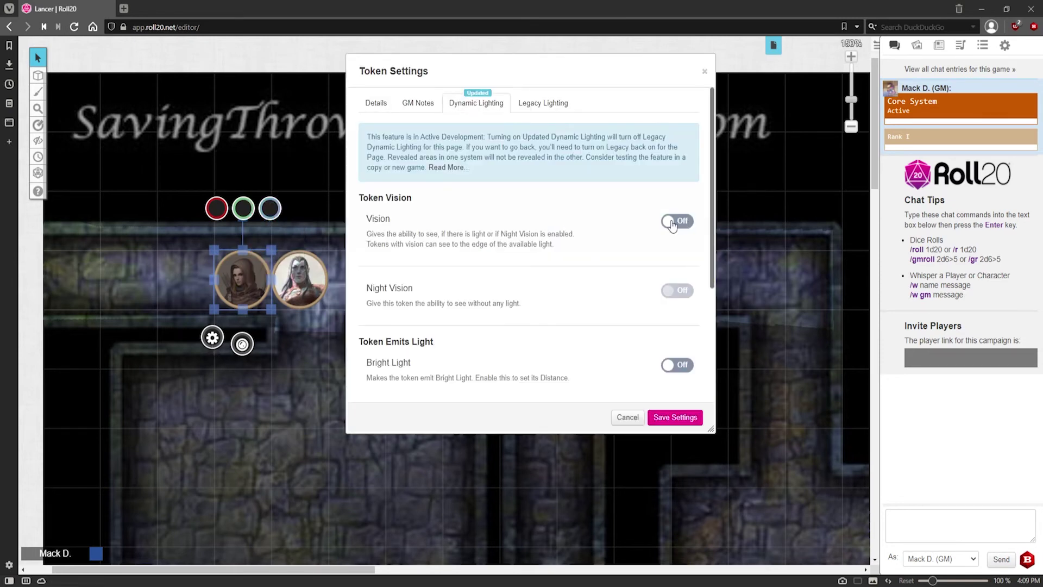
left_click(673, 223)
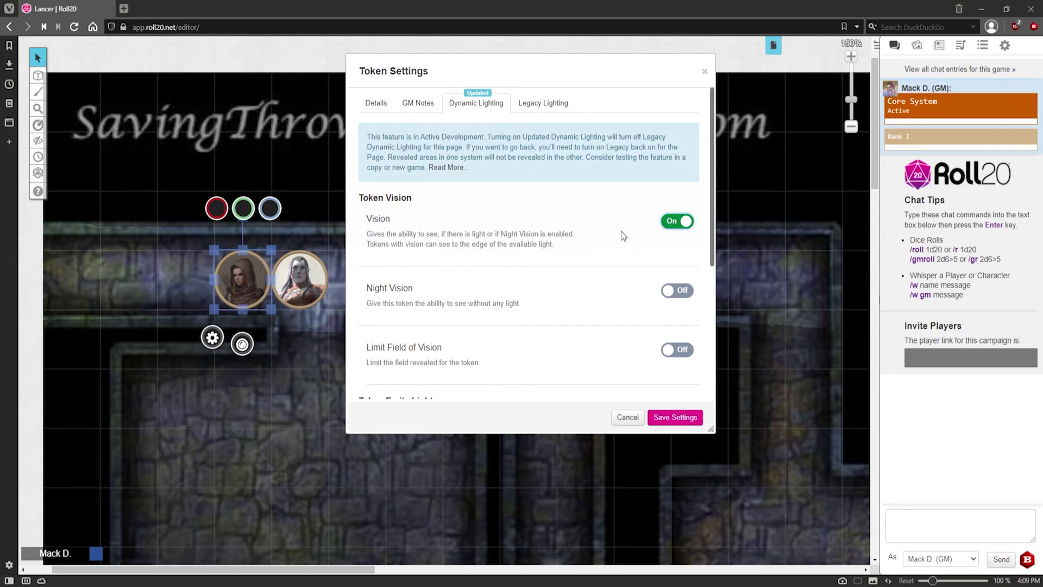
Step: Enable Bright Light at 20 ft and Low Light at 40 ft for the hooded token and save the settings
scroll(621, 230, "down", 4)
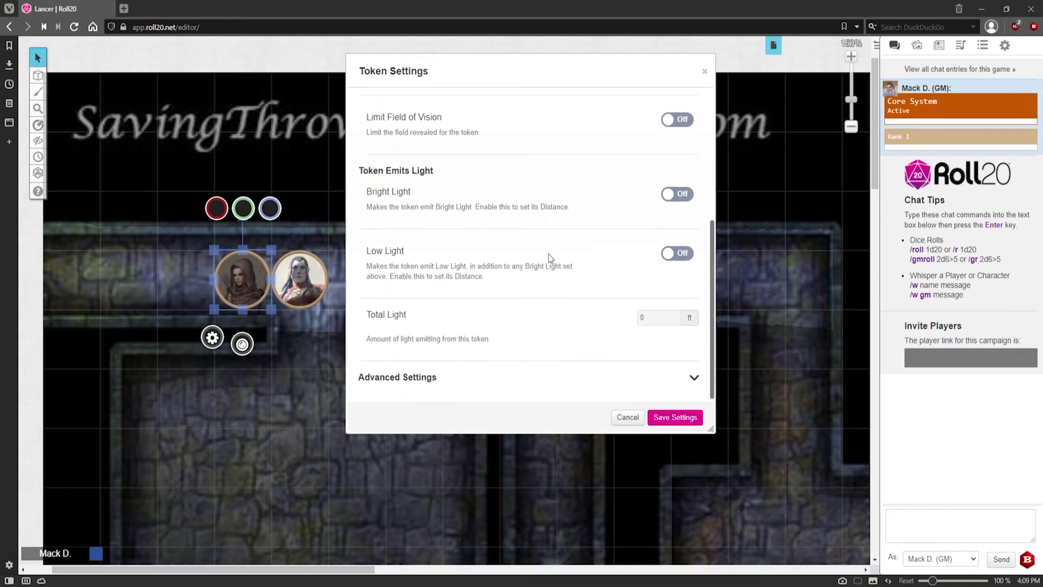
left_click(677, 196)
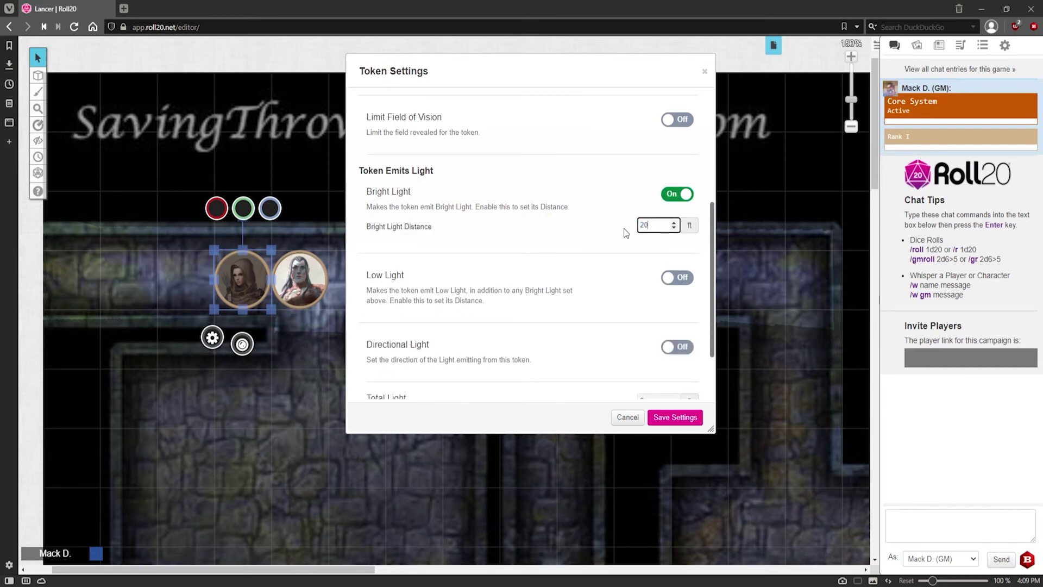
left_click(676, 278)
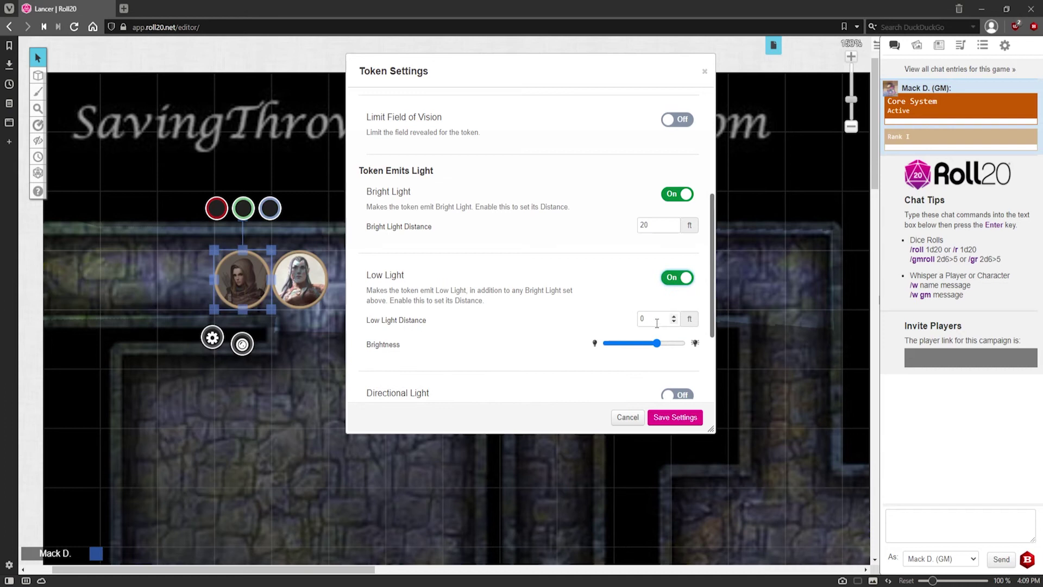
type("40")
scroll(598, 319, "down", 3)
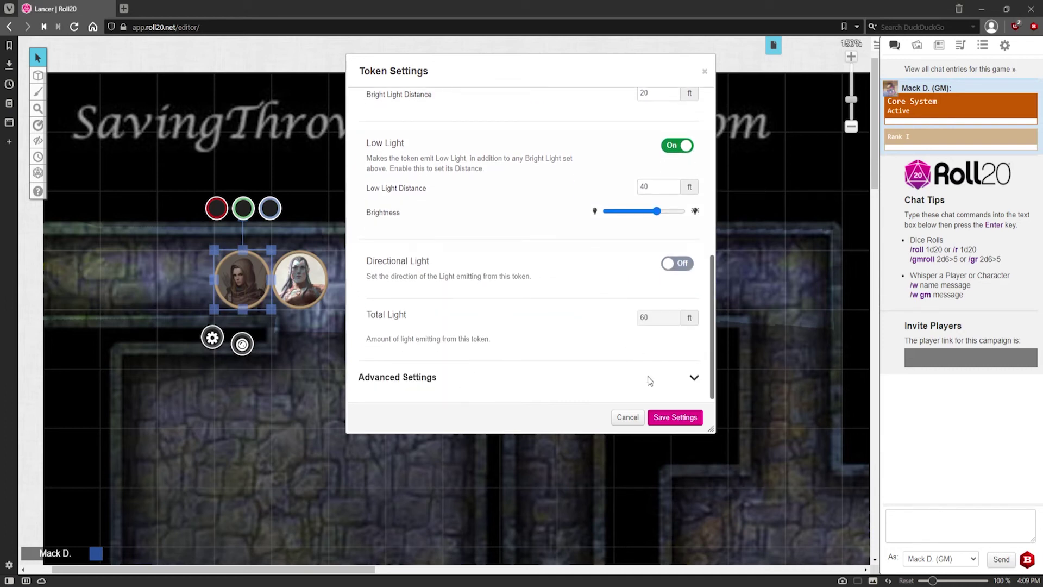
left_click(692, 419)
Step: Review the hooded token's Dynamic Lighting vision and light options, and close its settings with a save
left_click(213, 278)
left_click(237, 284)
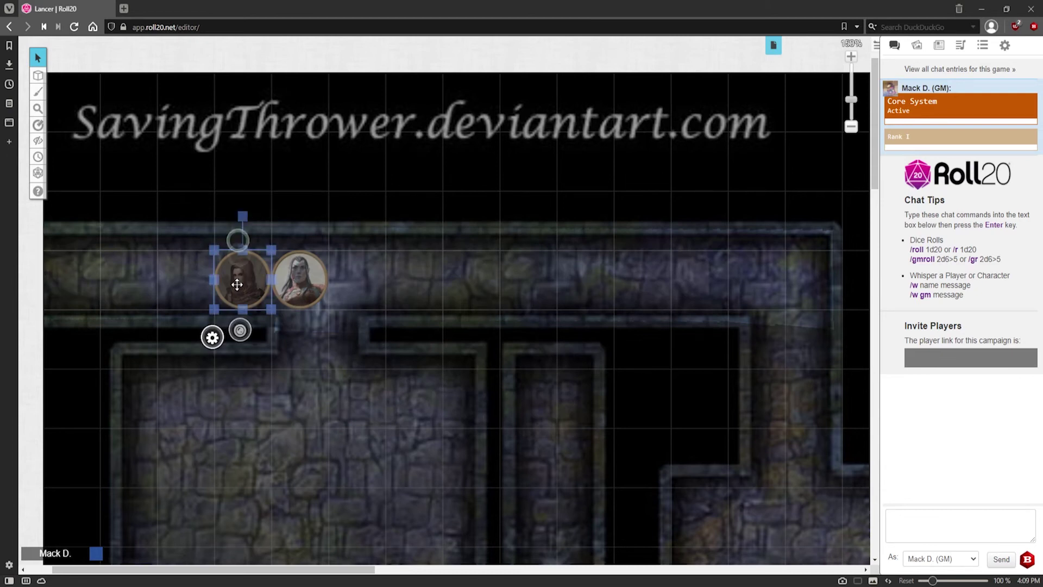
double_click(237, 285)
scroll(599, 282, "down", 3)
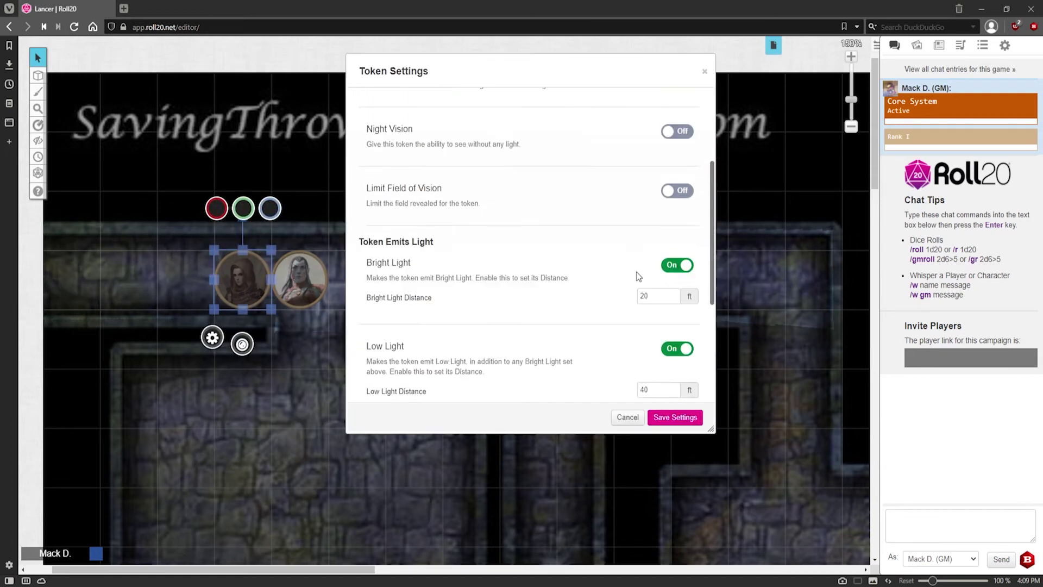
scroll(635, 288, "down", 3)
scroll(615, 337, "up", 5)
scroll(608, 331, "down", 5)
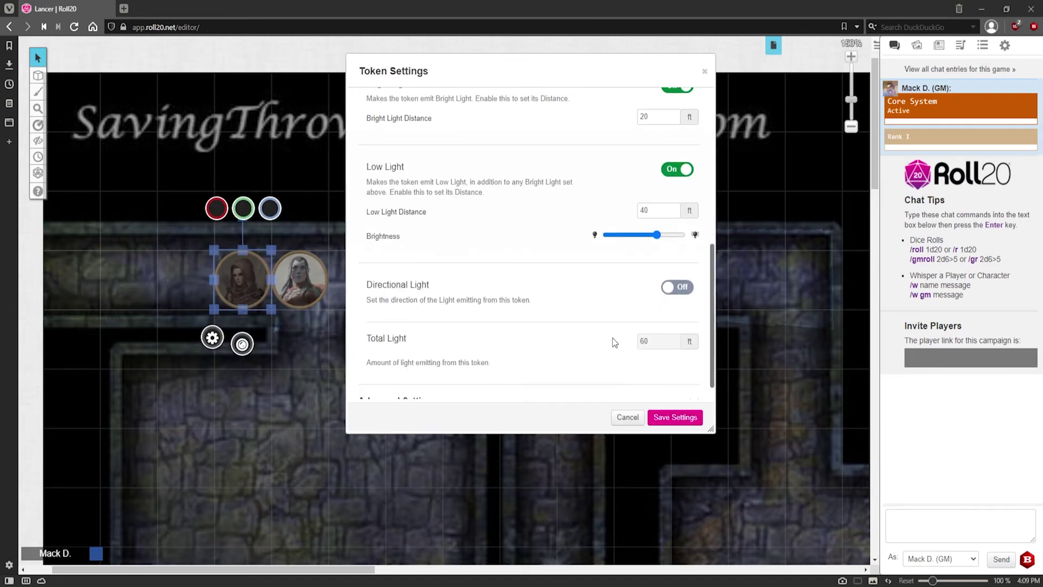
scroll(644, 300, "down", 1)
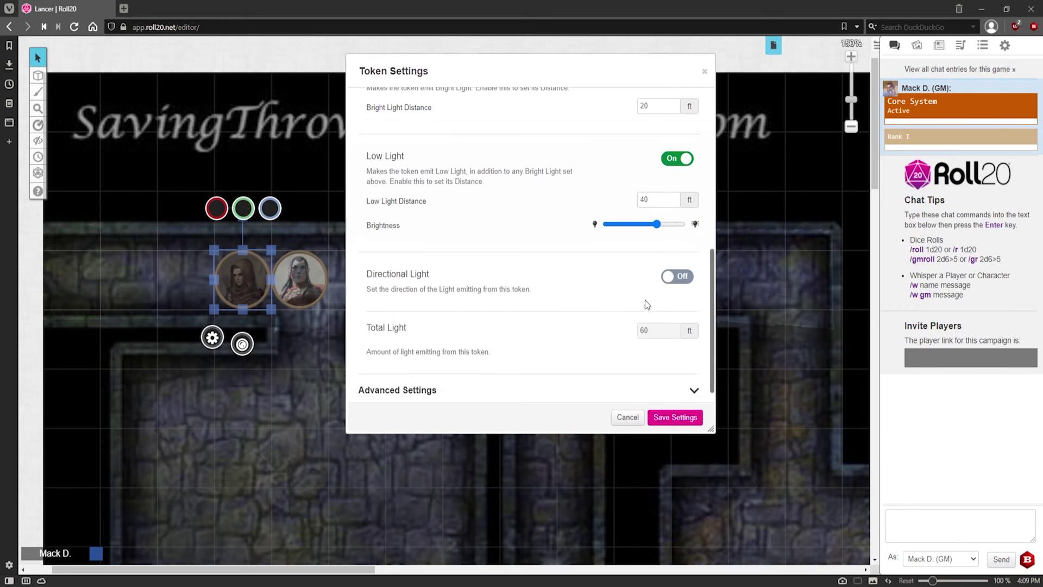
left_click(673, 379)
scroll(676, 383, "down", 2)
left_click(679, 418)
left_click(463, 333)
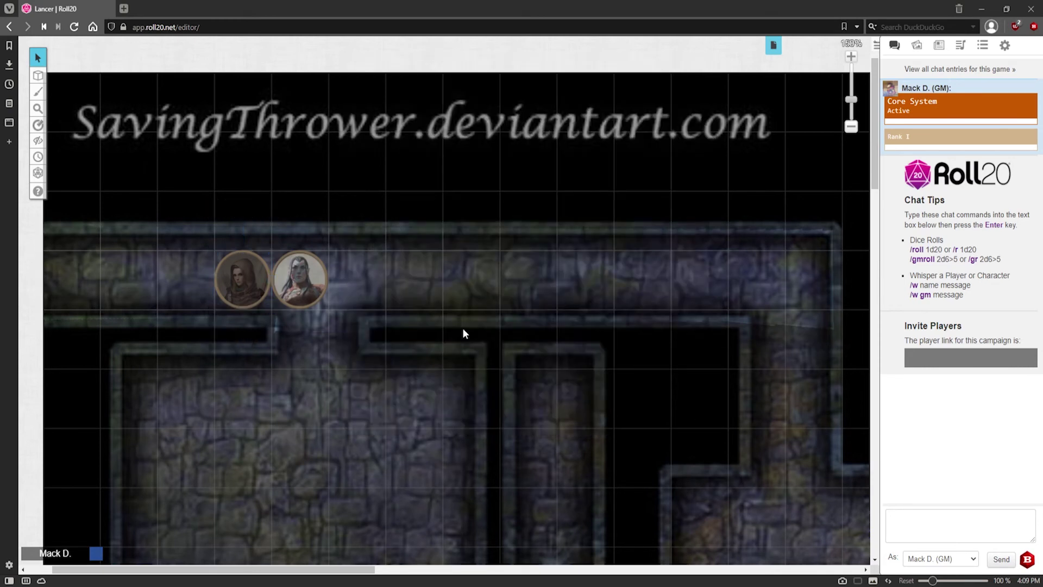
Step: Rejoin the game as a player to check what the map shows, and return as GM
left_click(851, 127)
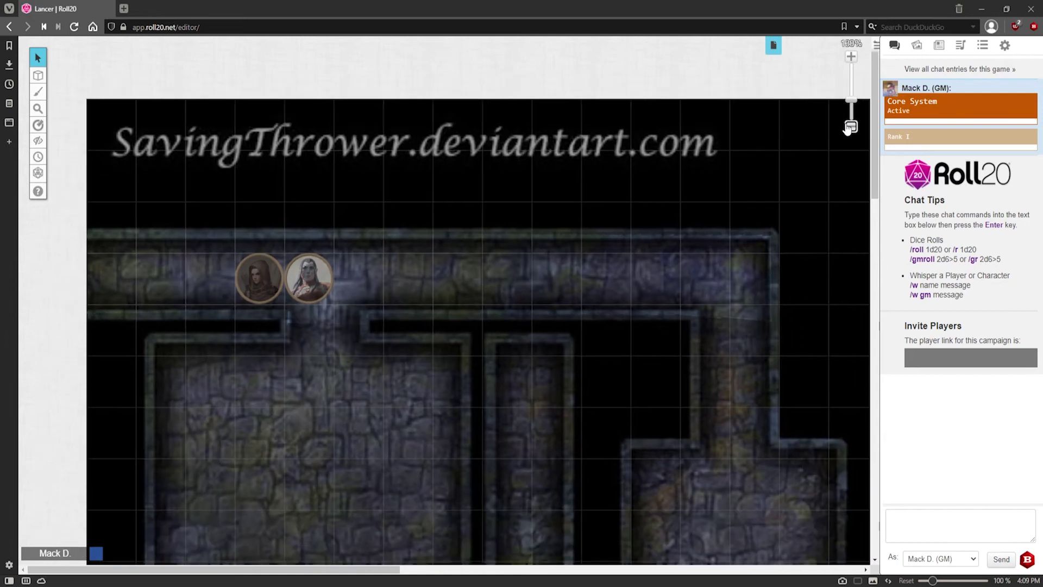
left_click(1005, 45)
left_click(997, 70)
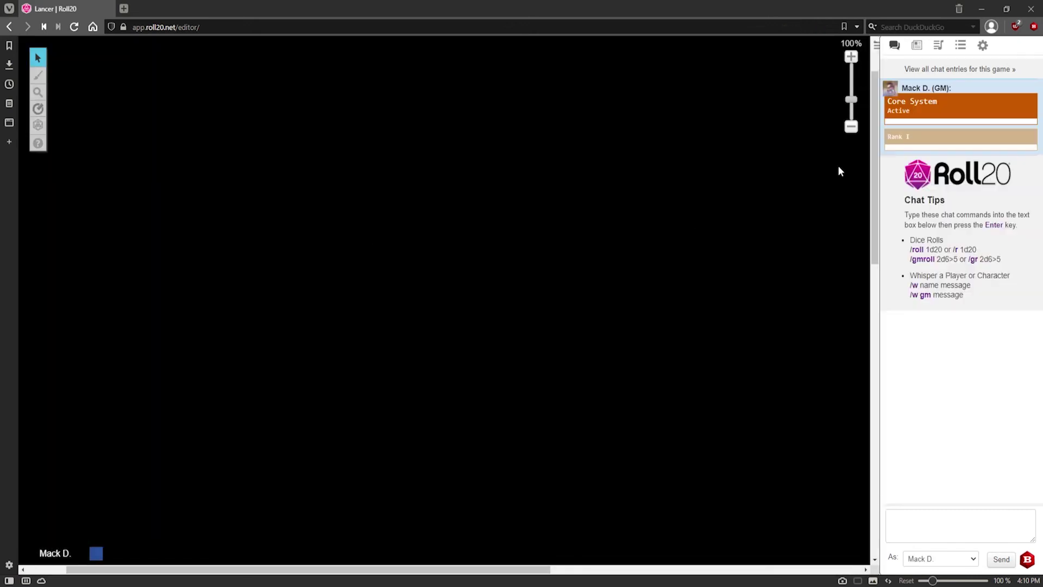
left_click(851, 126)
scroll(722, 214, "down", 1)
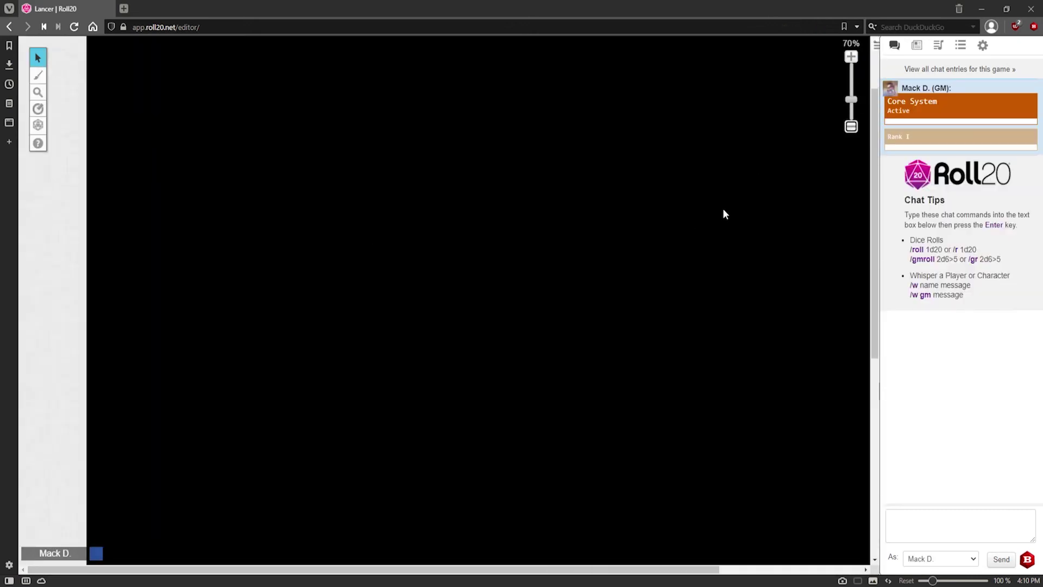
left_click(983, 46)
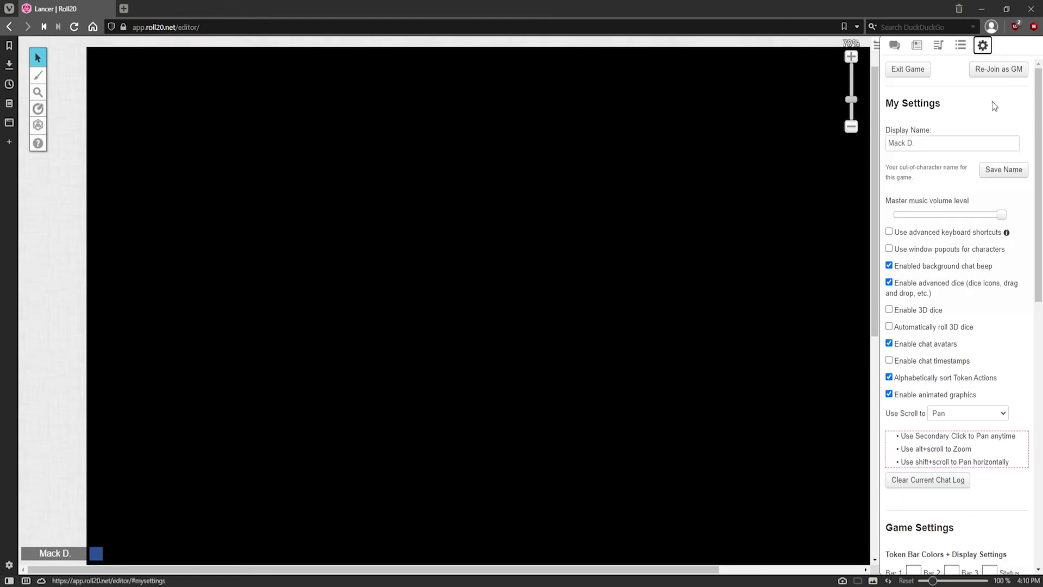
left_click(1005, 71)
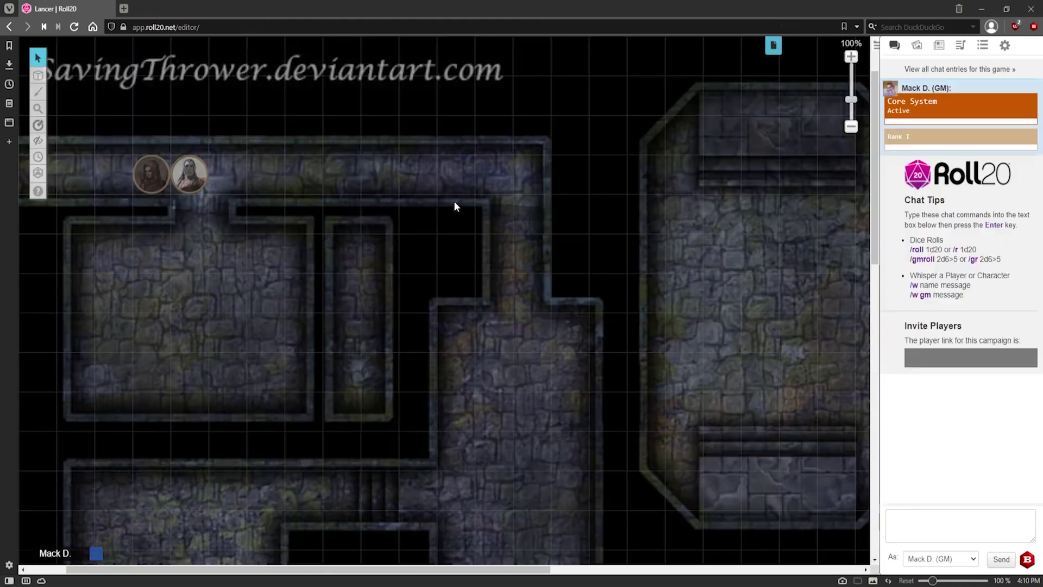
Step: Assign control of the hooded token to the individual player and save its settings
left_click(152, 174)
right_click(155, 176)
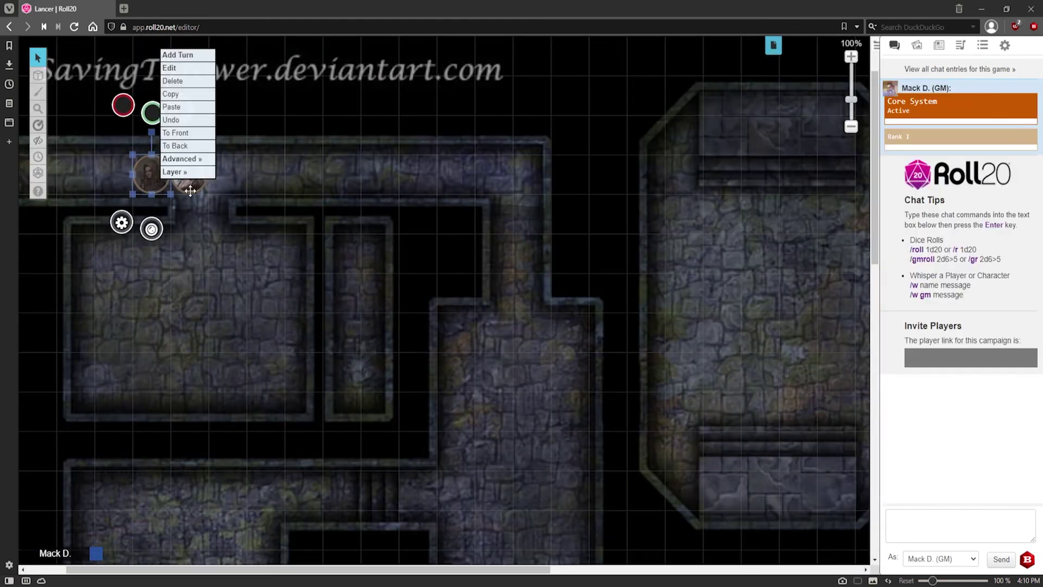
left_click(112, 225)
left_click(423, 255)
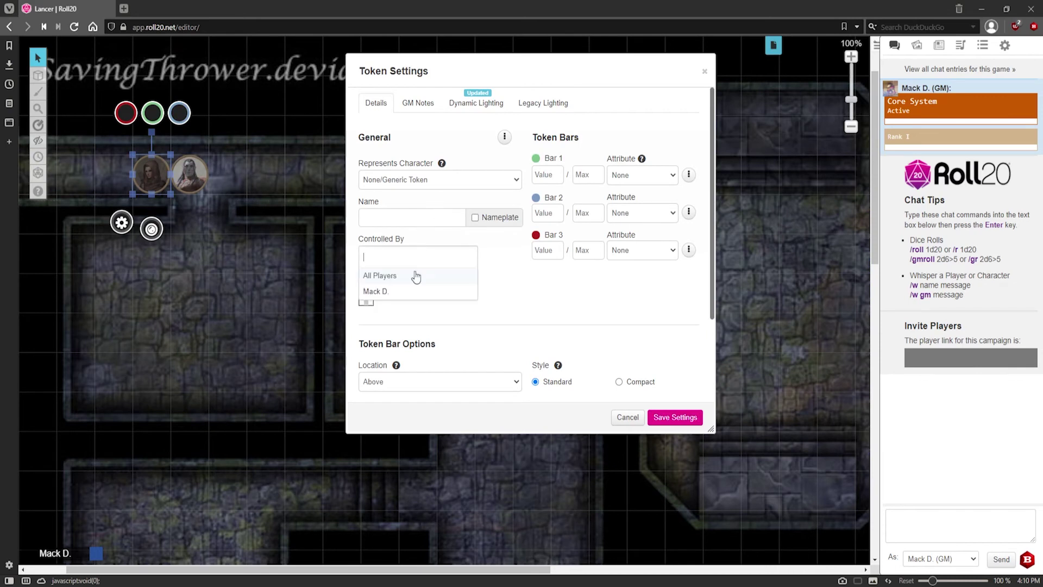
left_click(414, 288)
left_click(674, 417)
Step: Give the same player control of the pale-haired token and save its settings
left_click(202, 187)
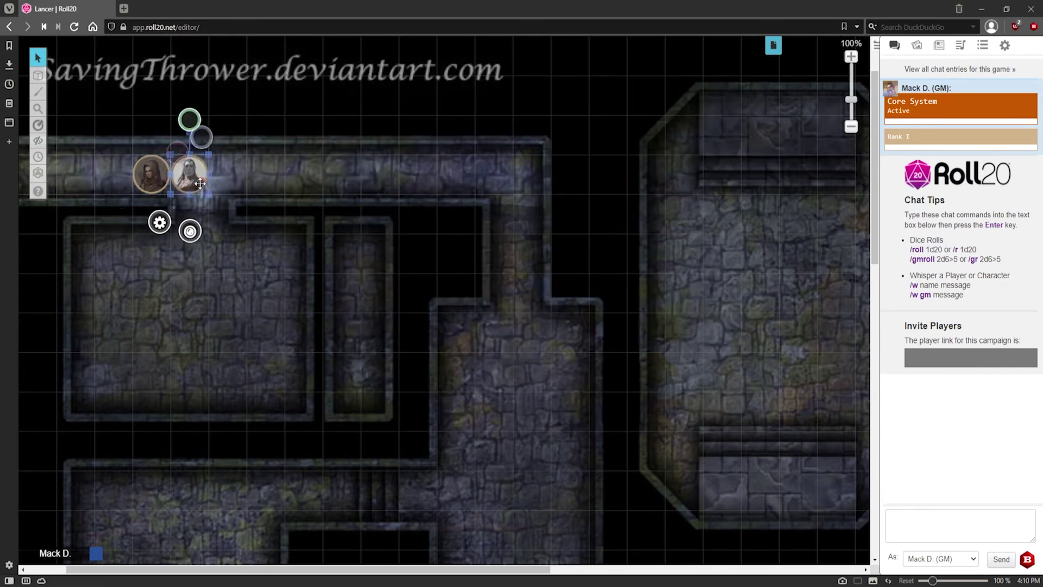
left_click(159, 222)
left_click(414, 258)
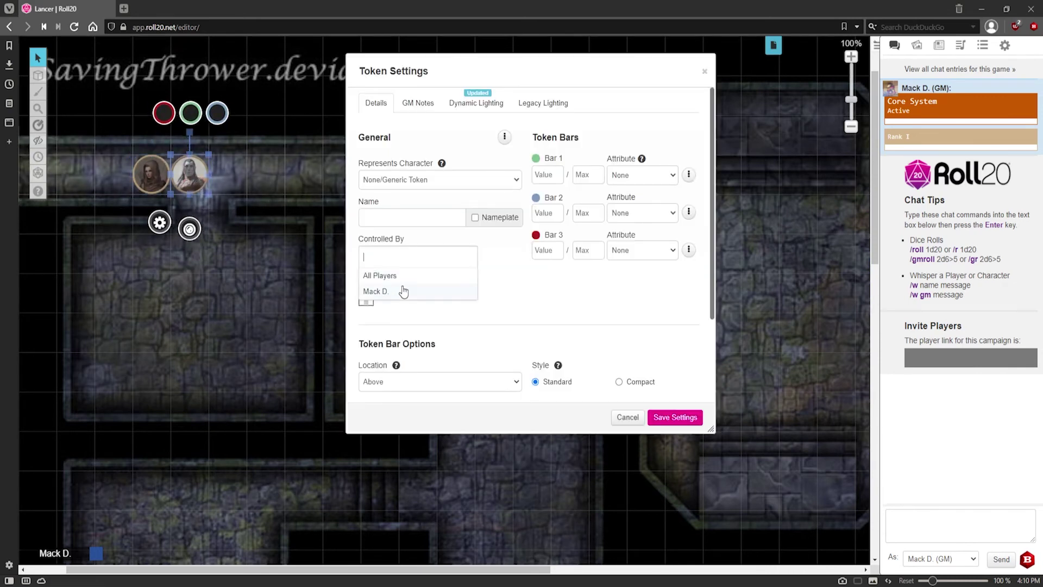
left_click(403, 291)
left_click(689, 417)
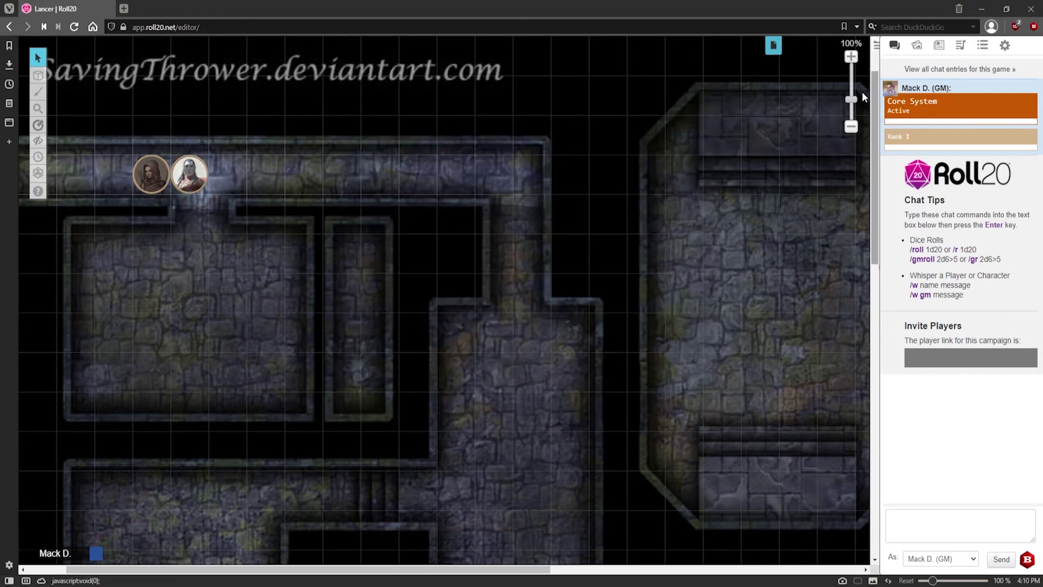
Step: Rejoin the game as a player and move the pale-haired token one square east along the corridor
left_click(1005, 45)
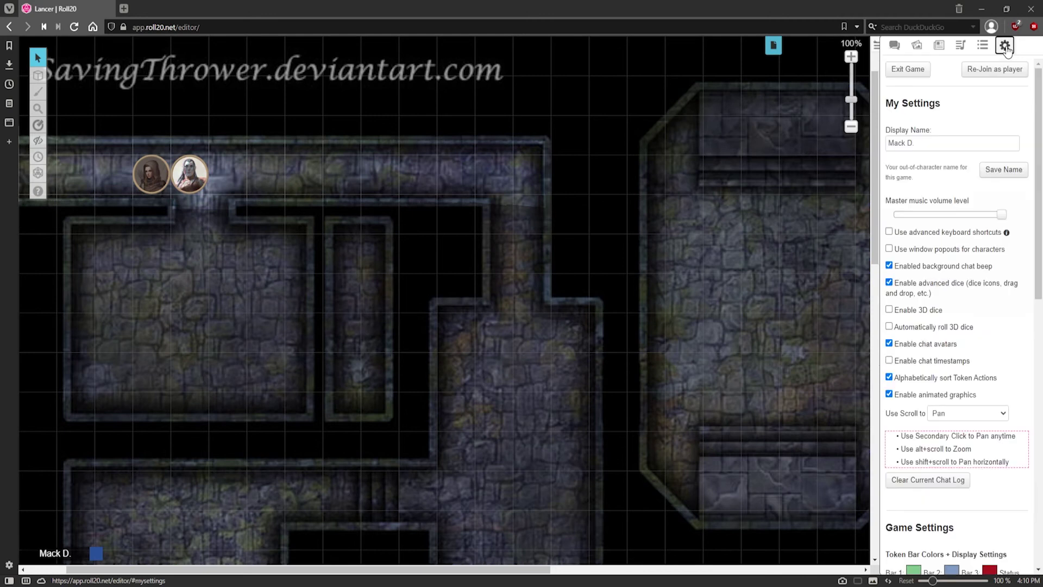
left_click(1007, 71)
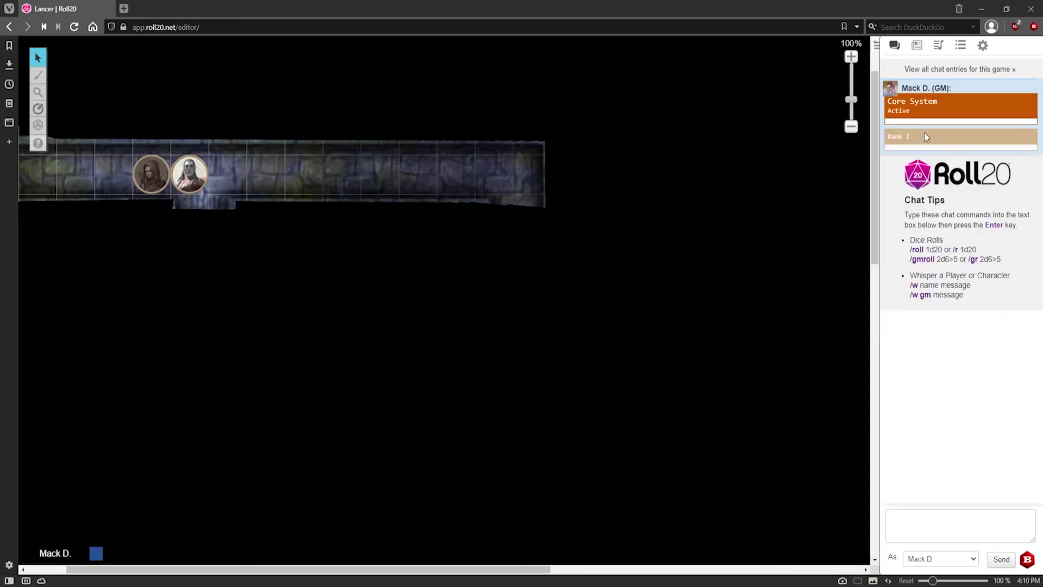
left_click_drag(184, 174, 226, 174)
left_click(533, 174)
Step: Move the hooded token around the corridor corner and down to the east side of the round-ended room
left_click_drag(151, 174, 528, 370)
scroll(625, 373, "down", 3)
left_click_drag(538, 288, 569, 406)
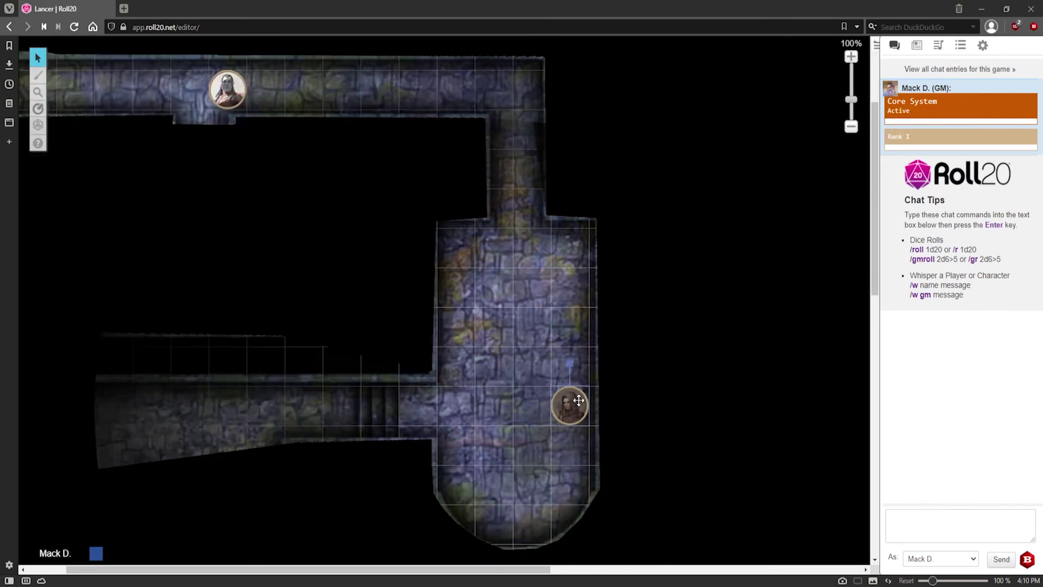
left_click(203, 402)
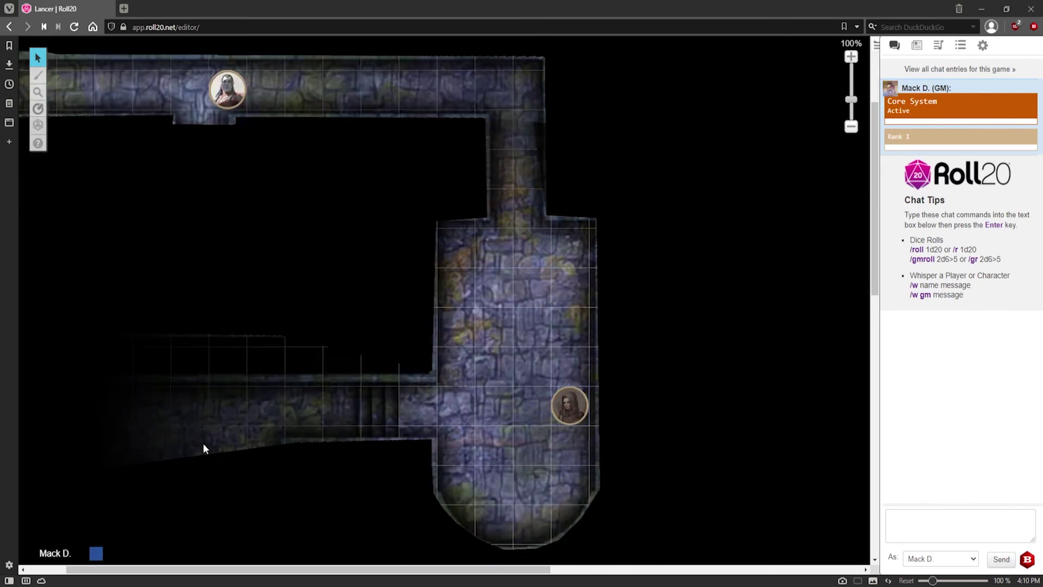
Step: Measure the distance from the hooded token west to the fading edge of its light in the side passage
left_click(37, 108)
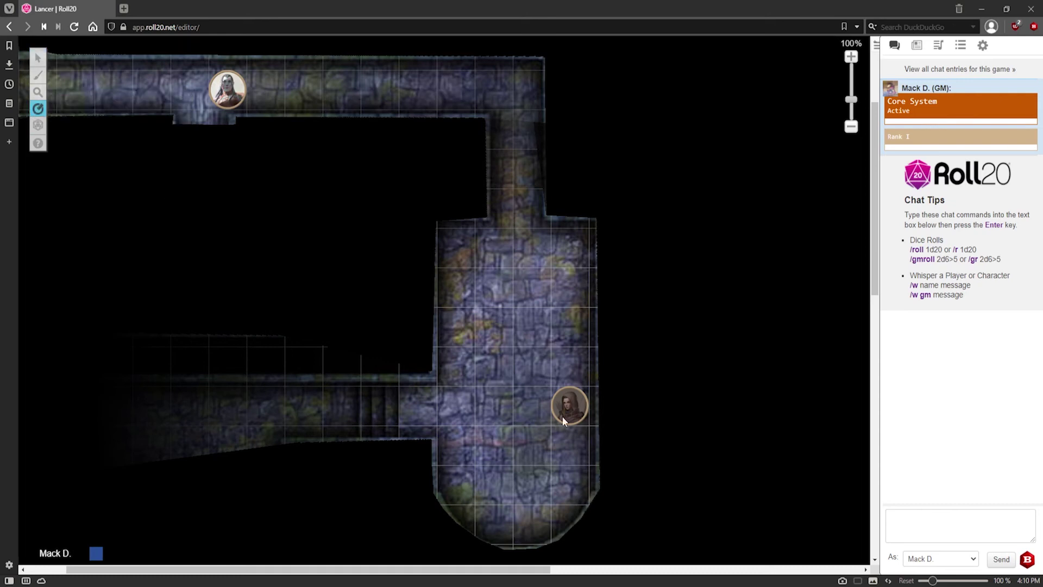
left_click_drag(565, 405, 200, 411)
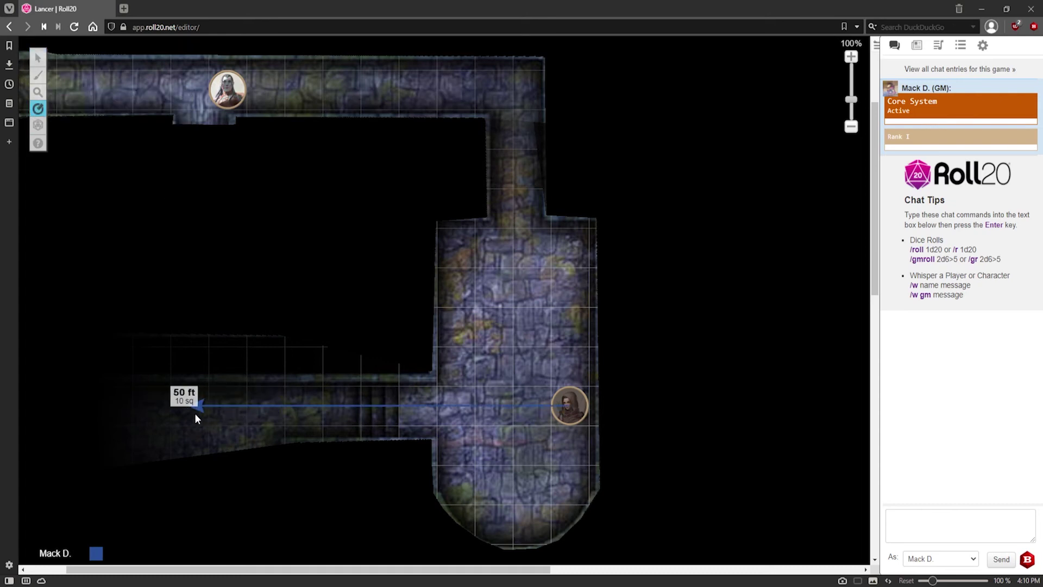
left_click_drag(262, 413, 418, 405)
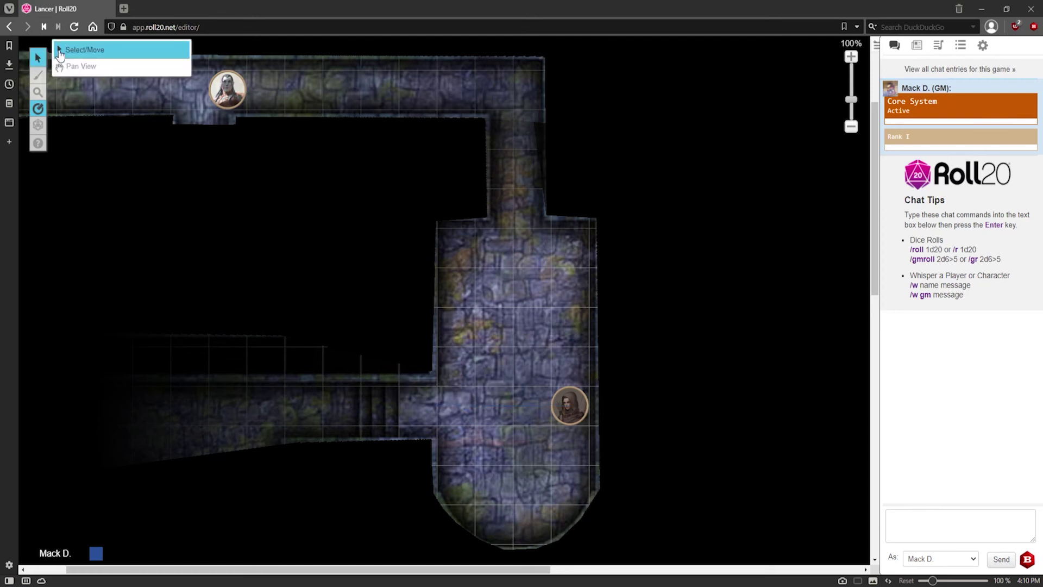
Step: Move the hooded token back up to the upper corridor, east of the pale-haired token
left_click(37, 58)
left_click_drag(569, 411, 455, 89)
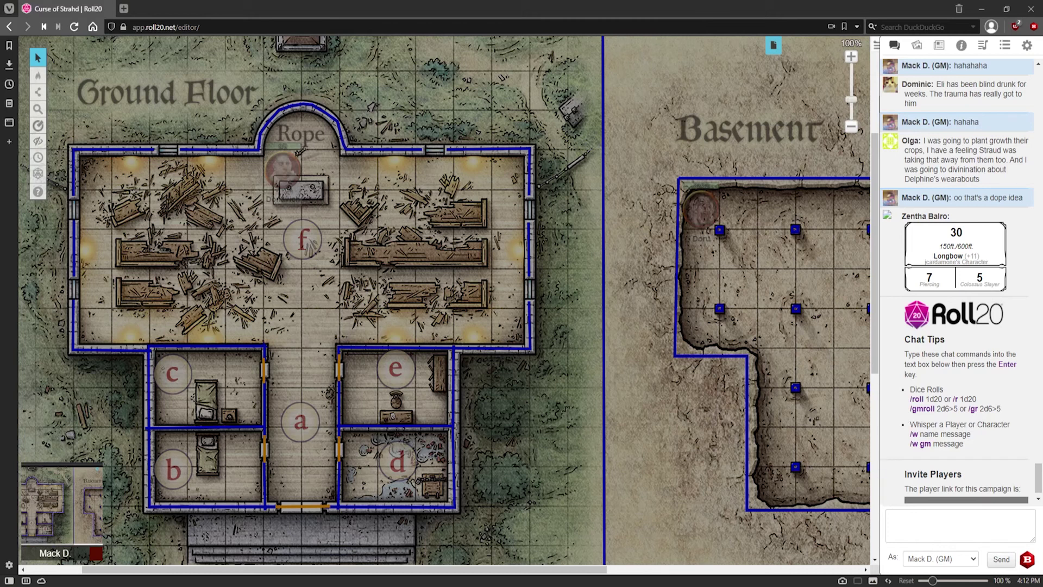
Step: Examine the wall and door barrier lines on the Ground Floor map of the Curse of Strahd game
left_click_drag(411, 570, 356, 575)
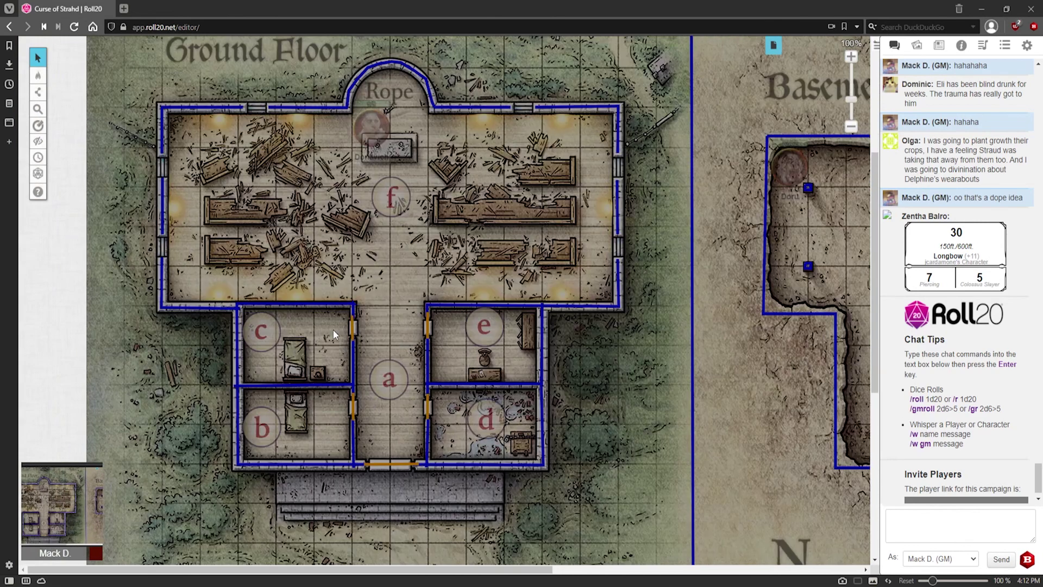
scroll(333, 329, "down", 3)
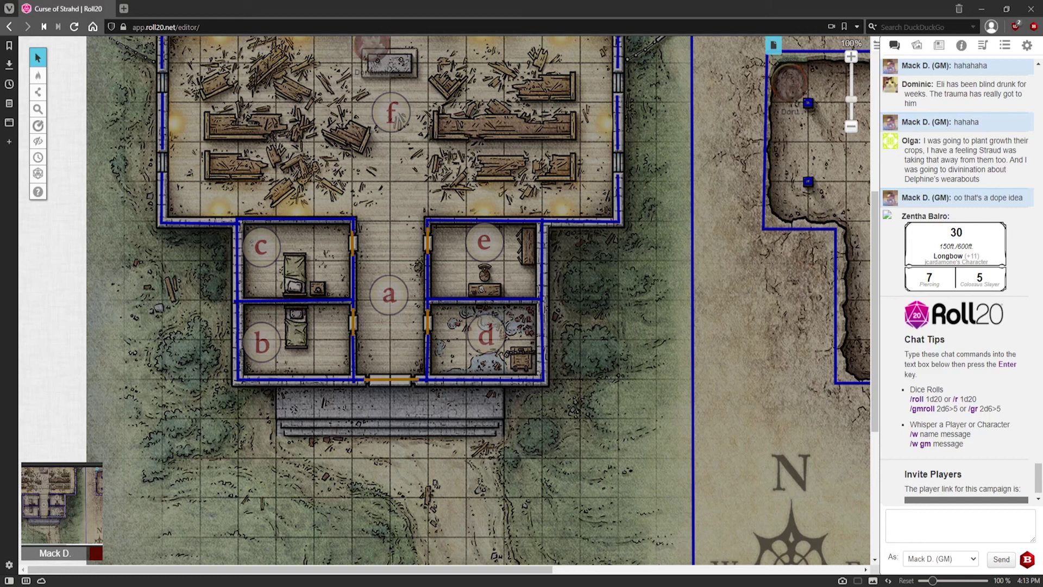
scroll(388, 156, "up", 3)
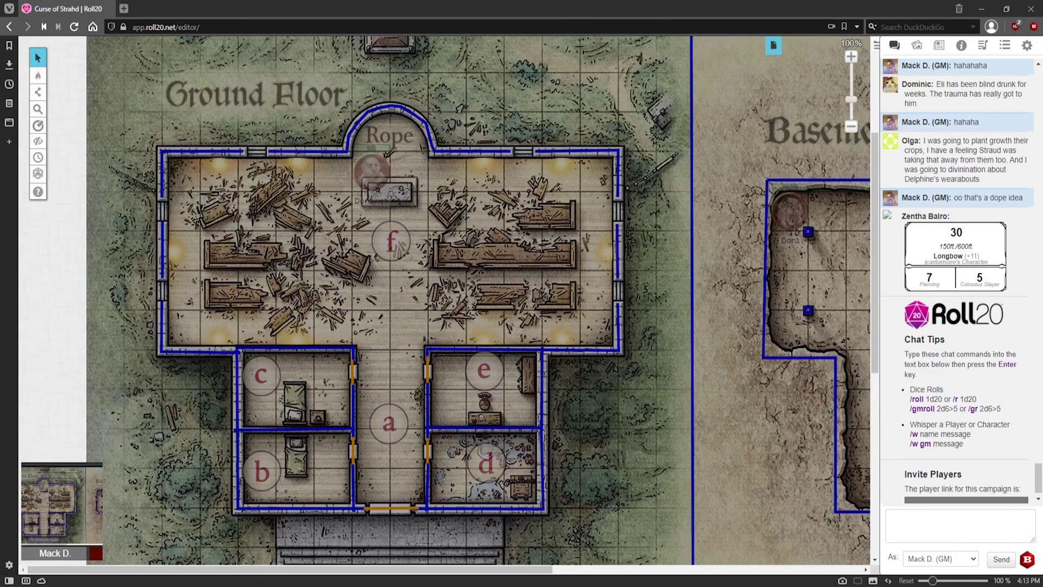